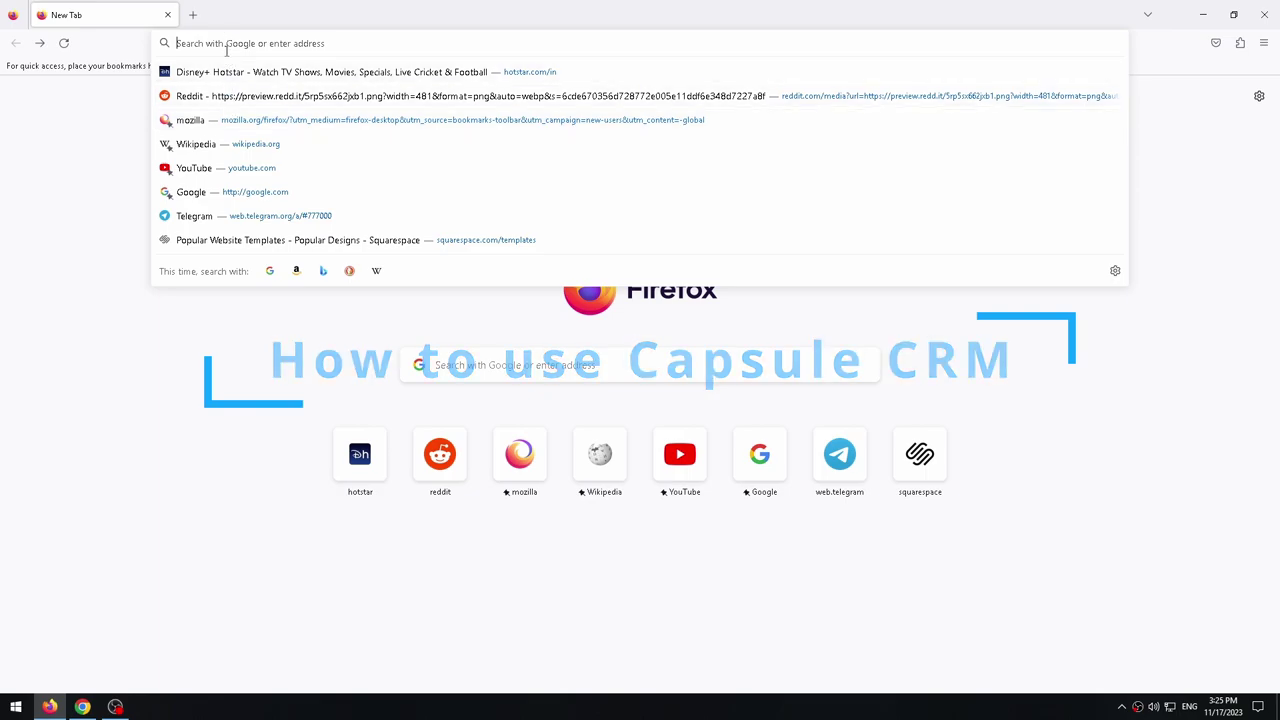
# Search Google for 'capsule crm'.
pyautogui.write('capsule c')
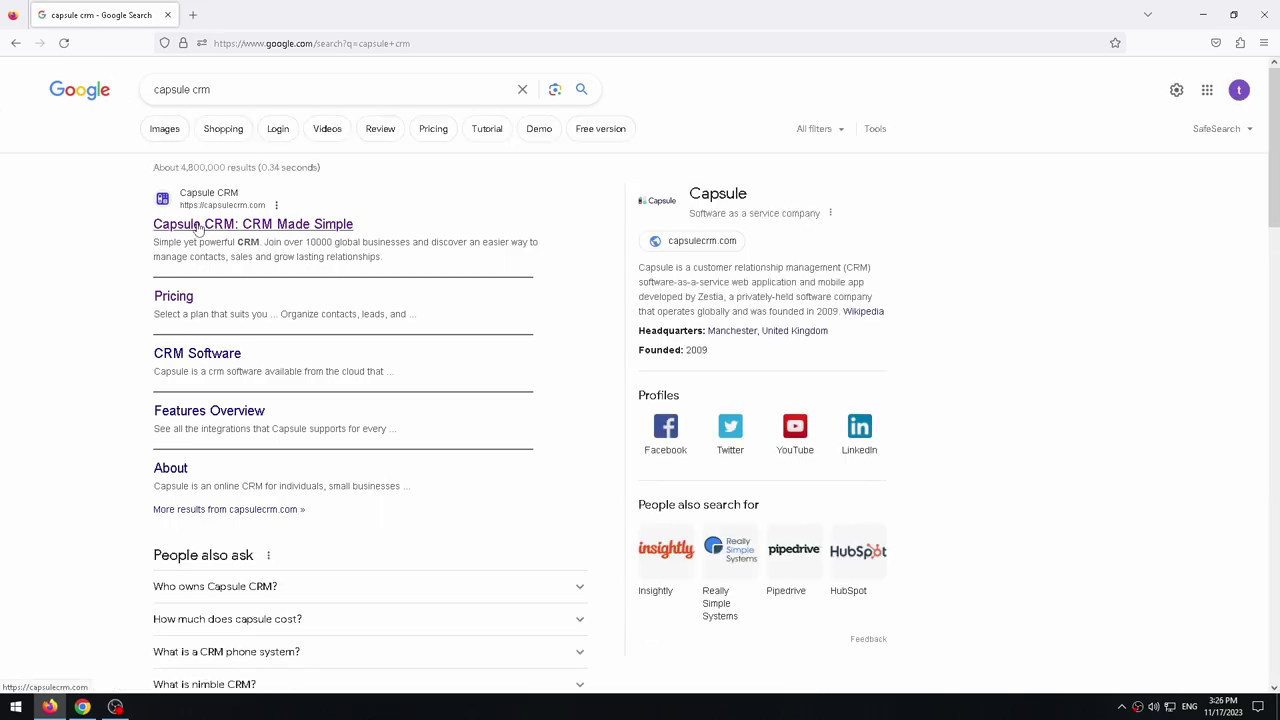
# Open the Capsule CRM homepage and scroll through its contact, pipeline and analytics feature sections.
pyautogui.click(198, 228)
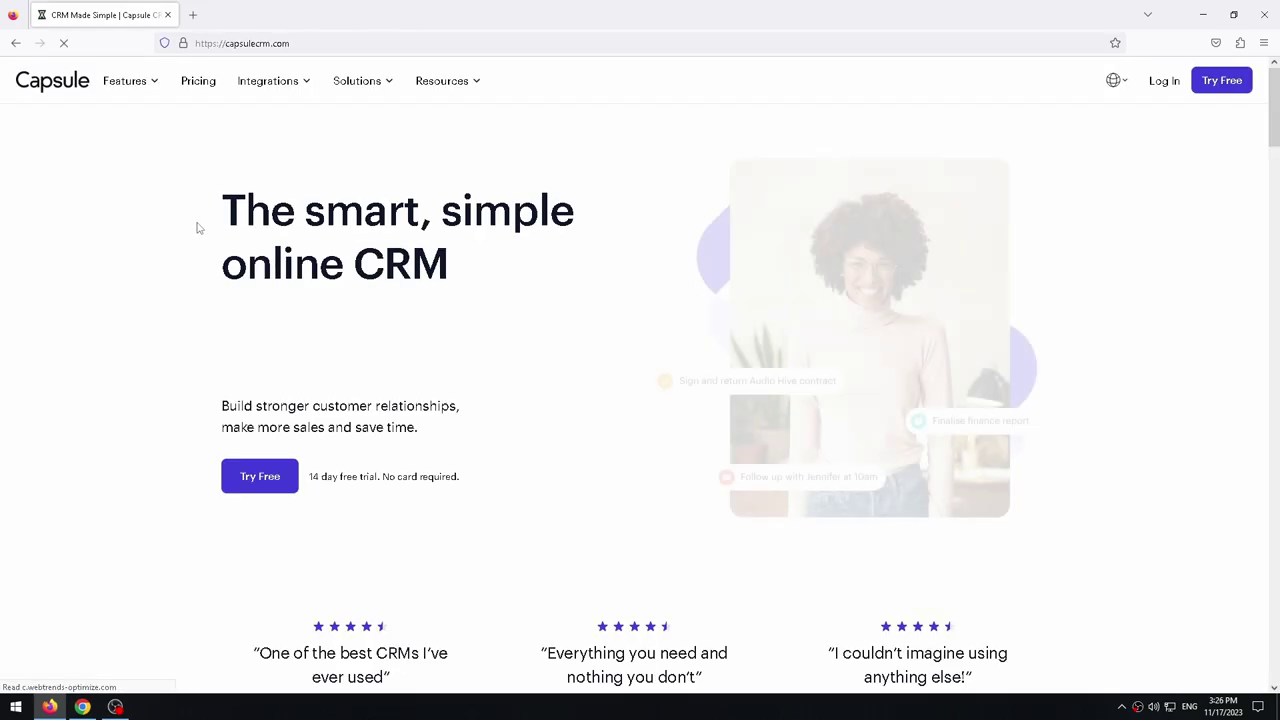
pyautogui.scroll(-5, 198, 228)
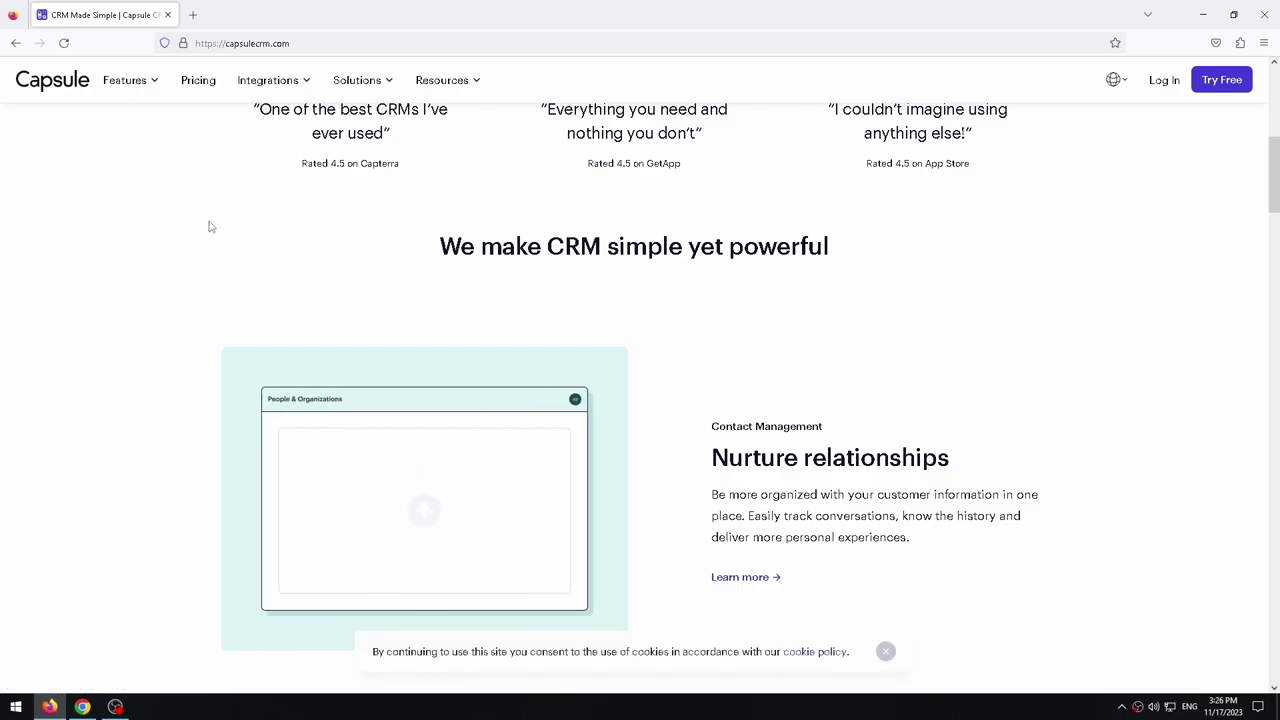
pyautogui.scroll(5, 775, 376)
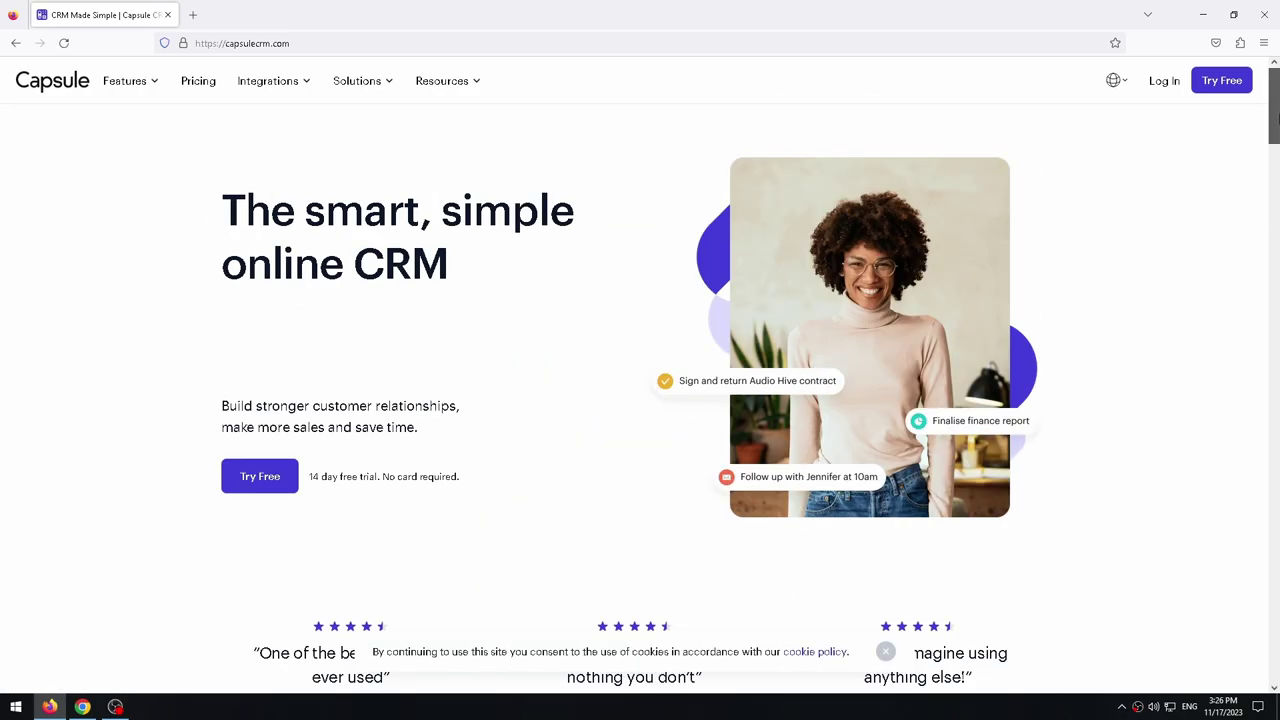
pyautogui.moveTo(1273, 117); pyautogui.dragTo(1276, 208)
pyautogui.scroll(-1, 1052, 330)
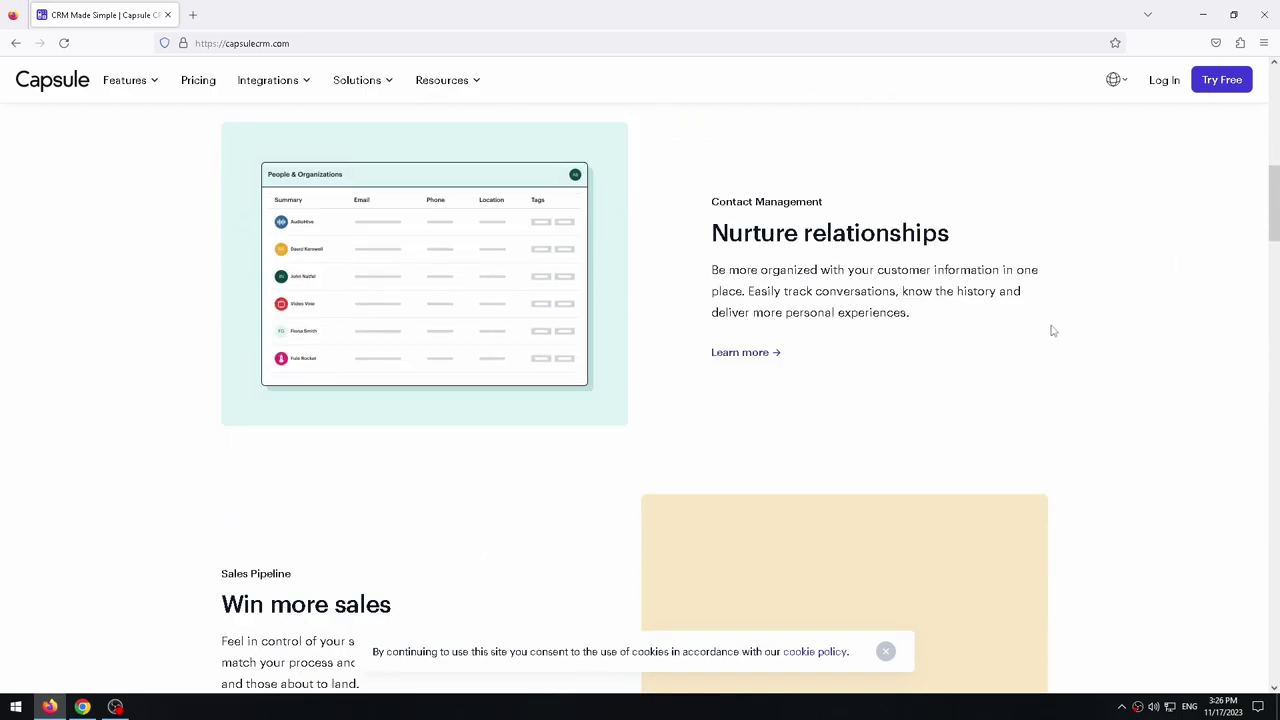
pyautogui.scroll(-1, 1020, 322)
pyautogui.scroll(-2, 926, 260)
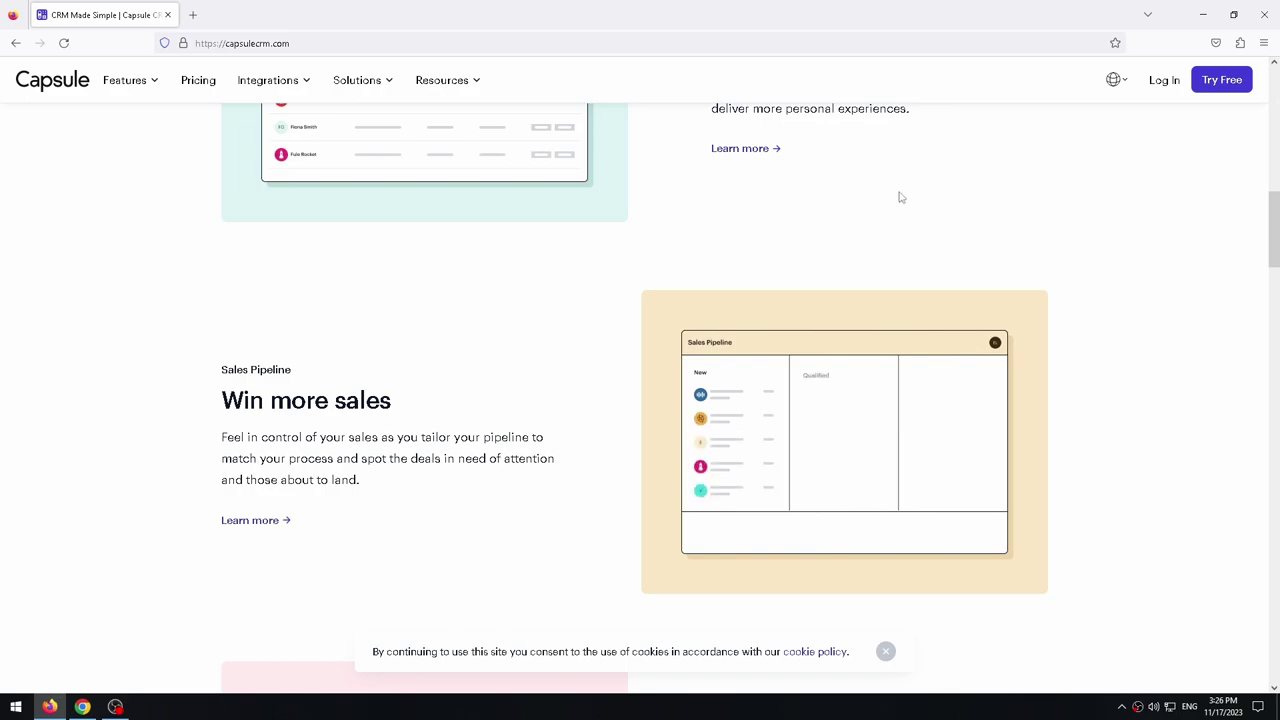
pyautogui.scroll(-2, 905, 192)
pyautogui.scroll(-2, 925, 175)
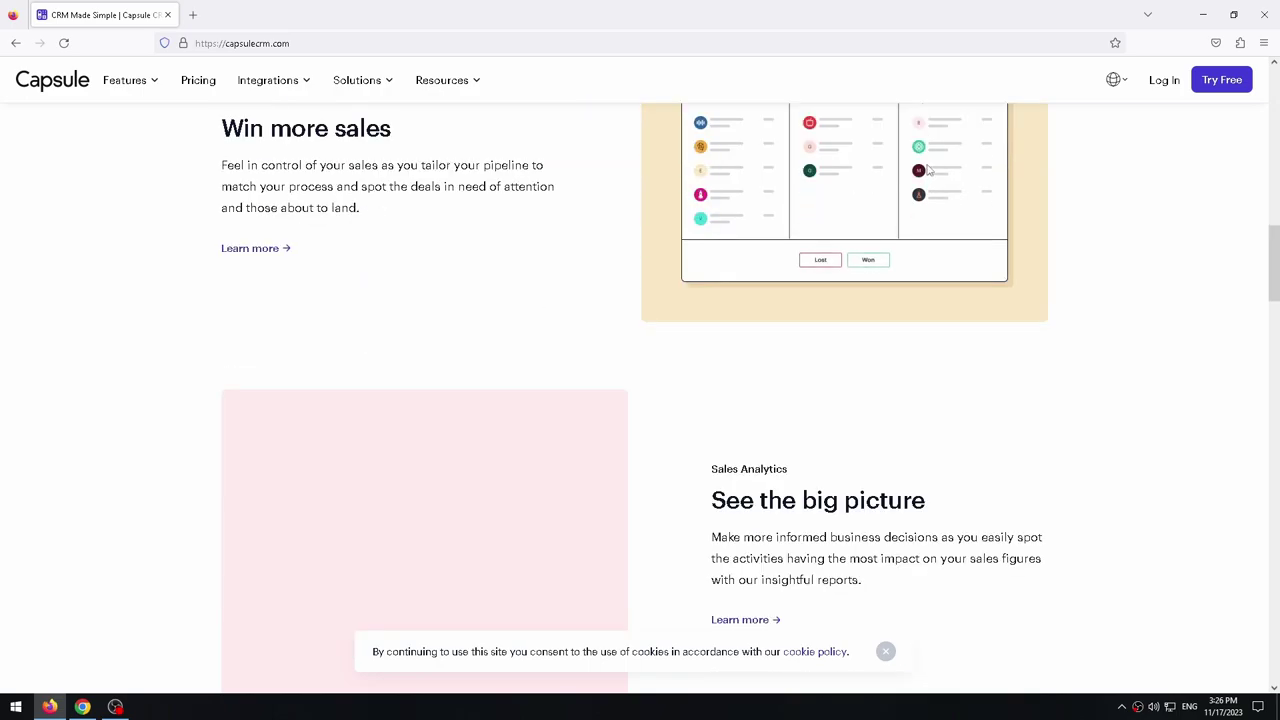
pyautogui.scroll(-3, 935, 165)
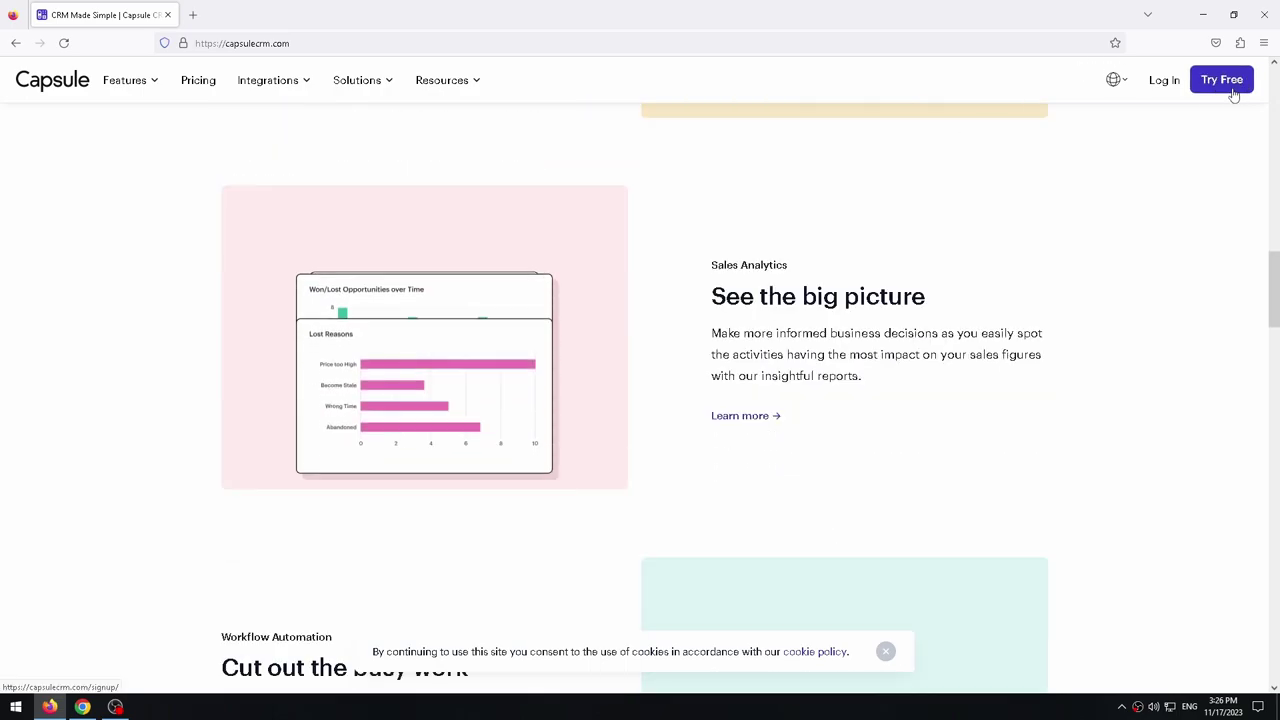
pyautogui.click(1224, 86)
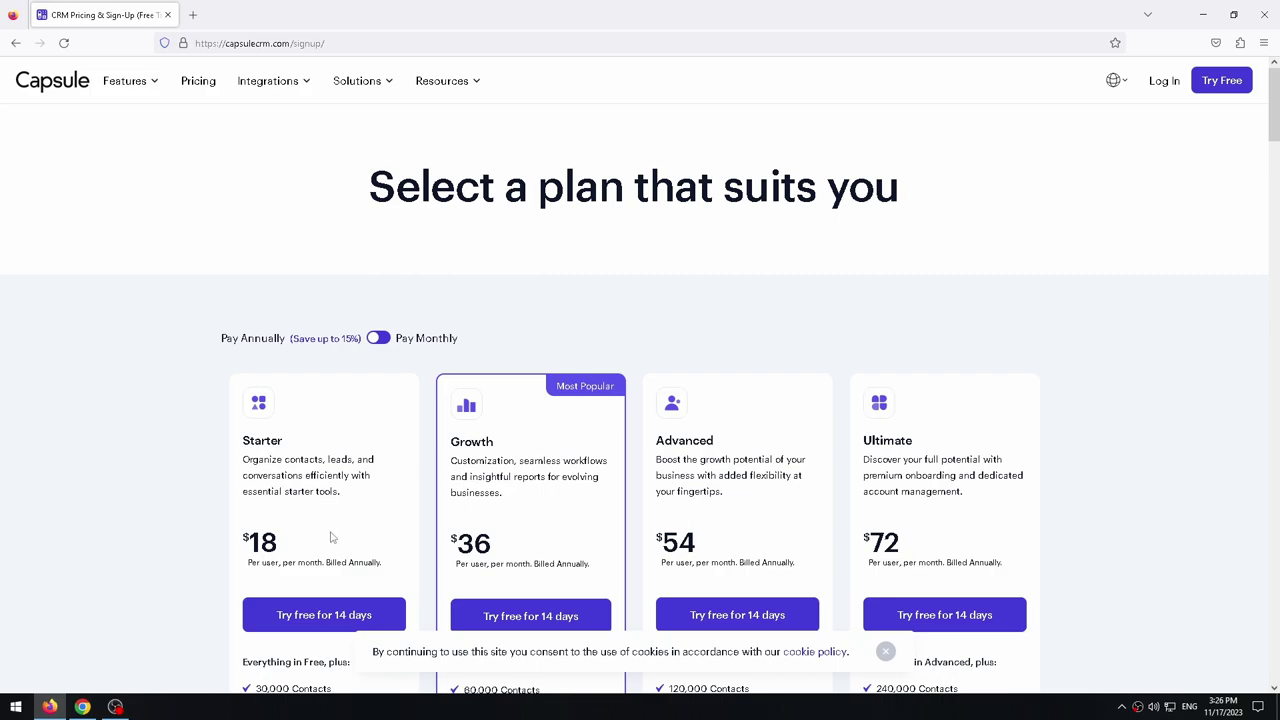
pyautogui.moveTo(240, 461); pyautogui.dragTo(343, 491)
pyautogui.click(343, 491)
pyautogui.moveTo(453, 441); pyautogui.dragTo(538, 474)
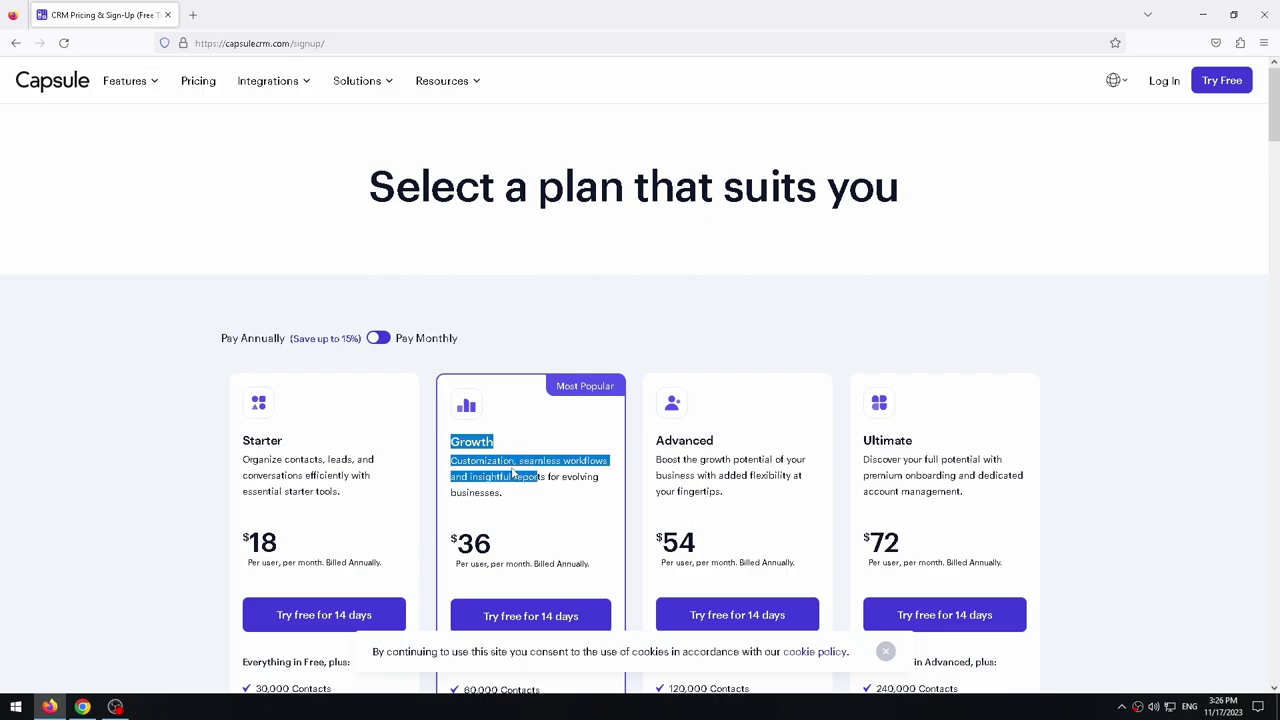
pyautogui.click(506, 472)
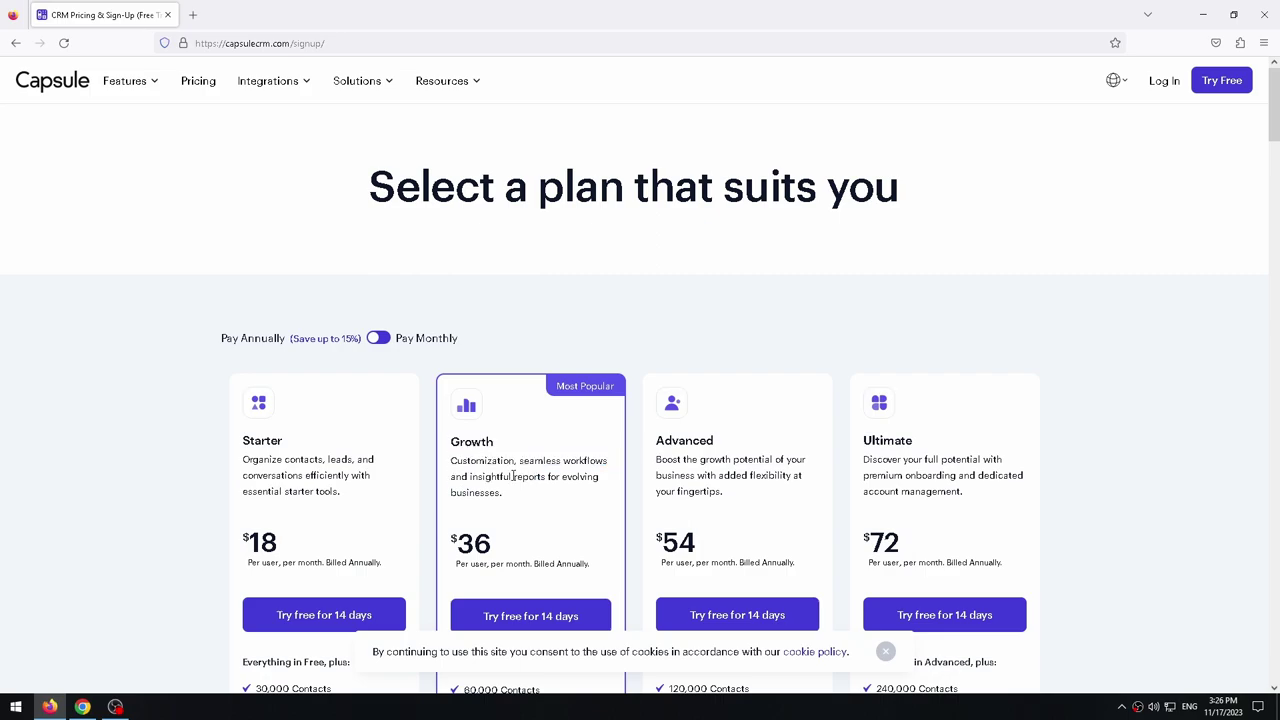
pyautogui.moveTo(655, 441); pyautogui.dragTo(796, 560)
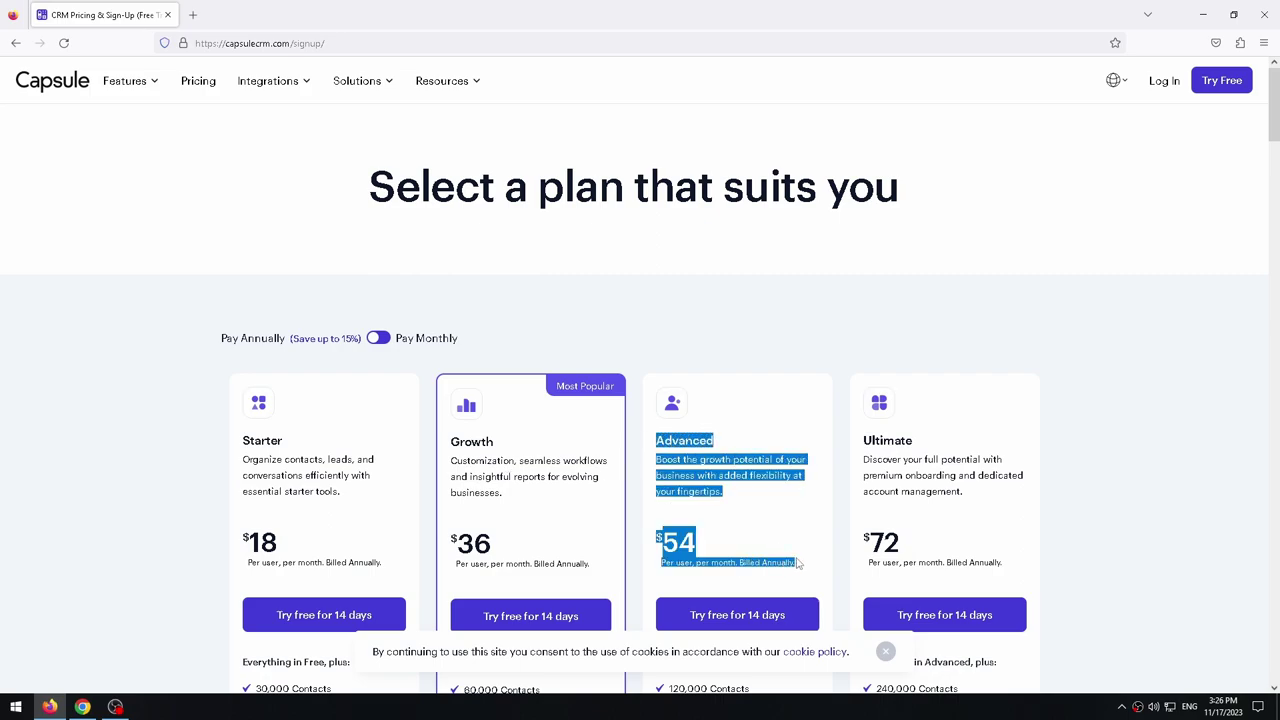
pyautogui.click(757, 563)
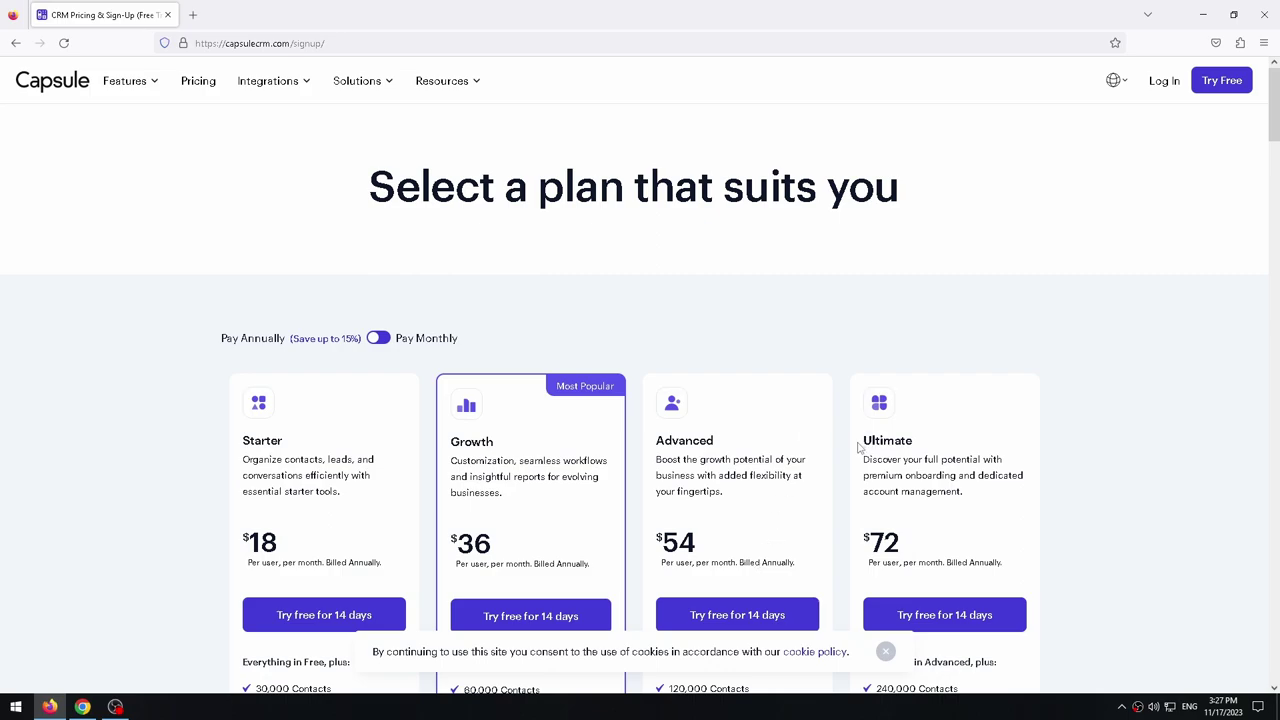
pyautogui.moveTo(858, 447); pyautogui.dragTo(1031, 563)
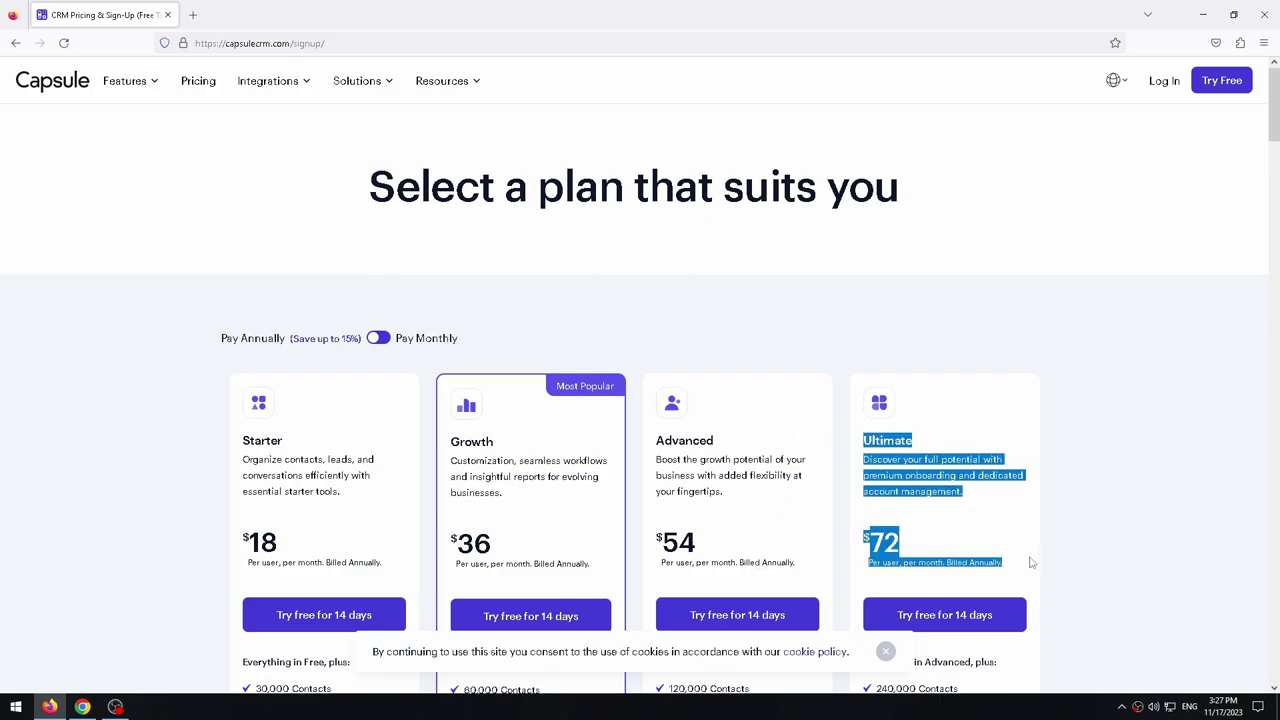
pyautogui.click(1100, 487)
pyautogui.scroll(-3, 1022, 508)
pyautogui.scroll(-4, 1022, 508)
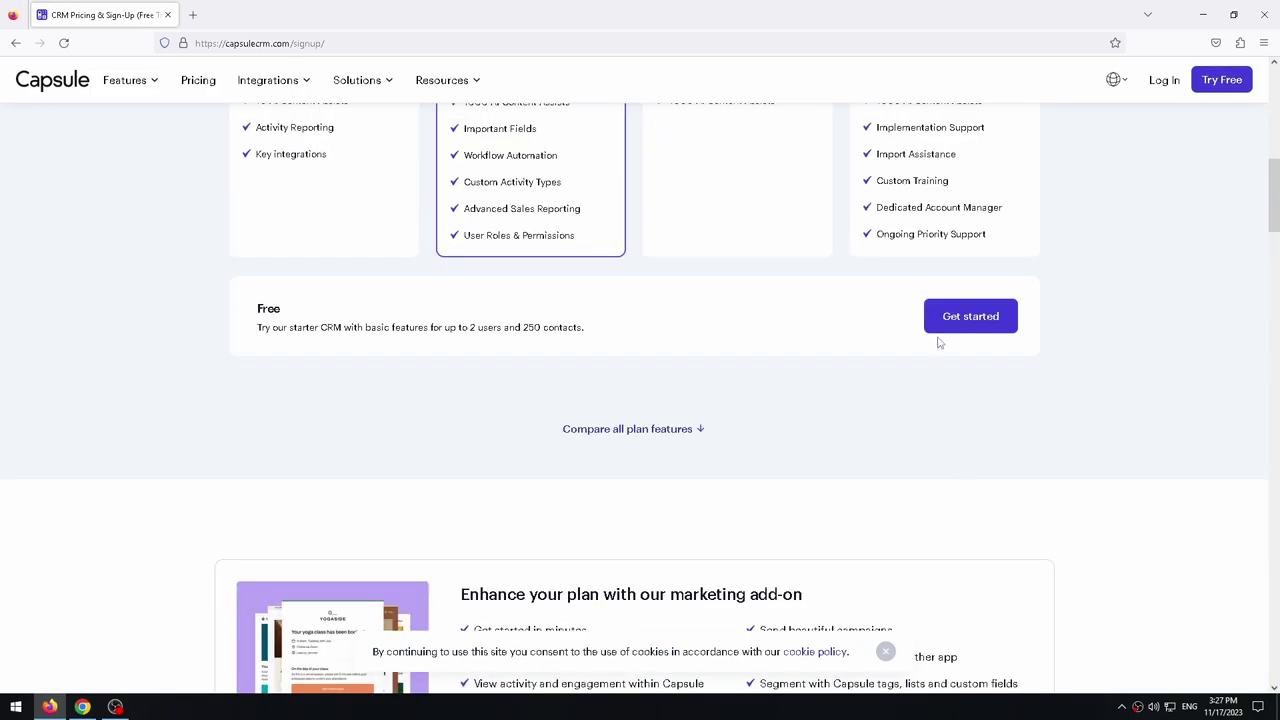
# Start a Free plan sign-up with work email, full name, organization 'How to PC', and accepted terms.
pyautogui.click(980, 313)
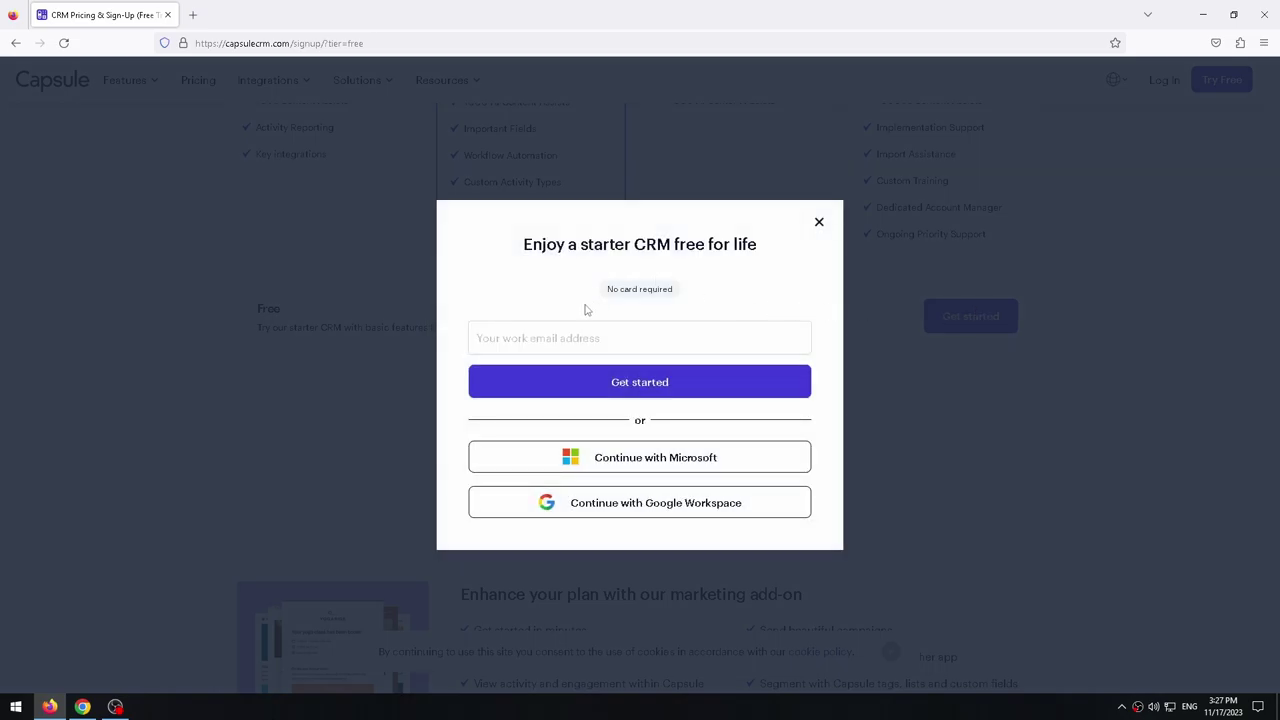
pyautogui.click(578, 334)
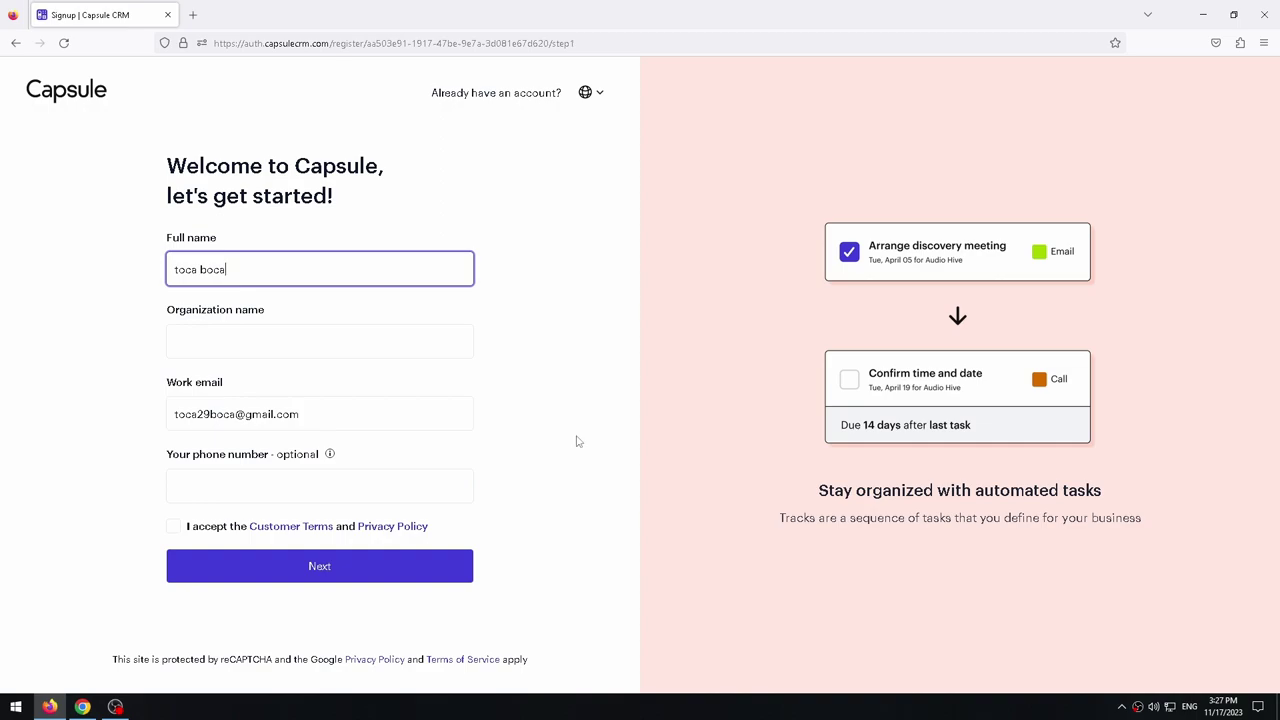
pyautogui.hotkey('ctrl', 'a')
pyautogui.click(40, 277)
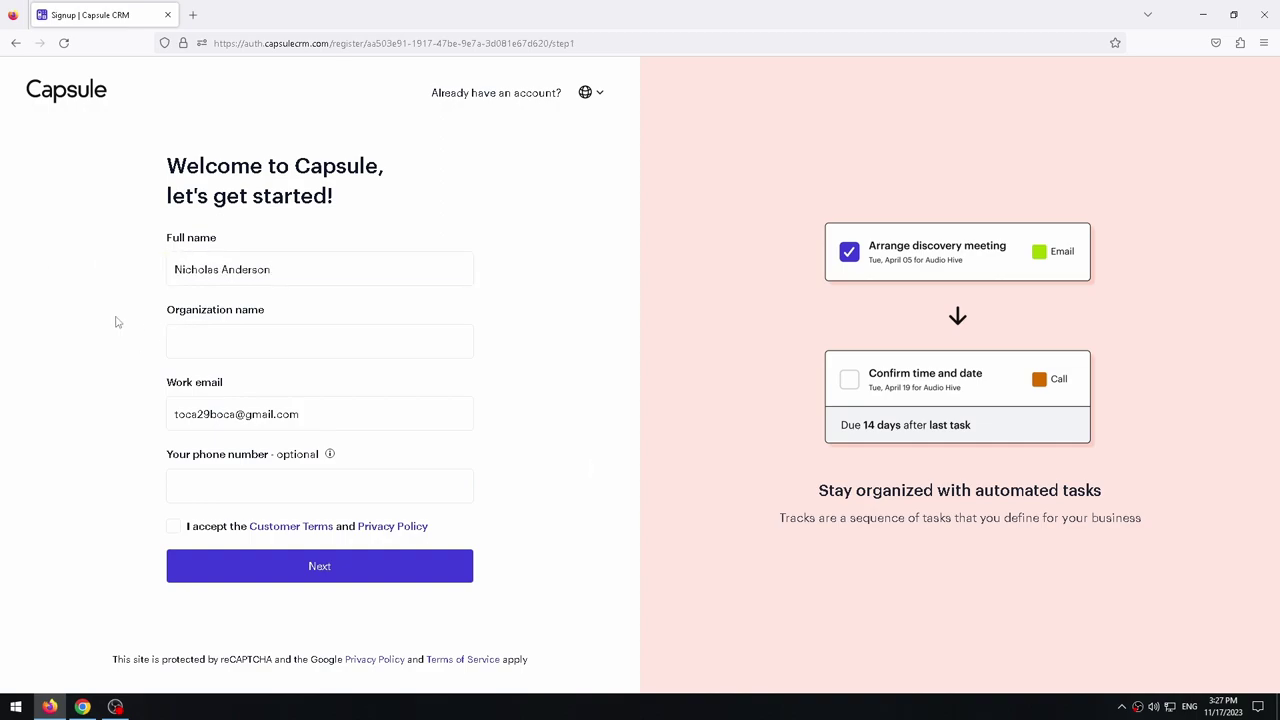
pyautogui.click(226, 338)
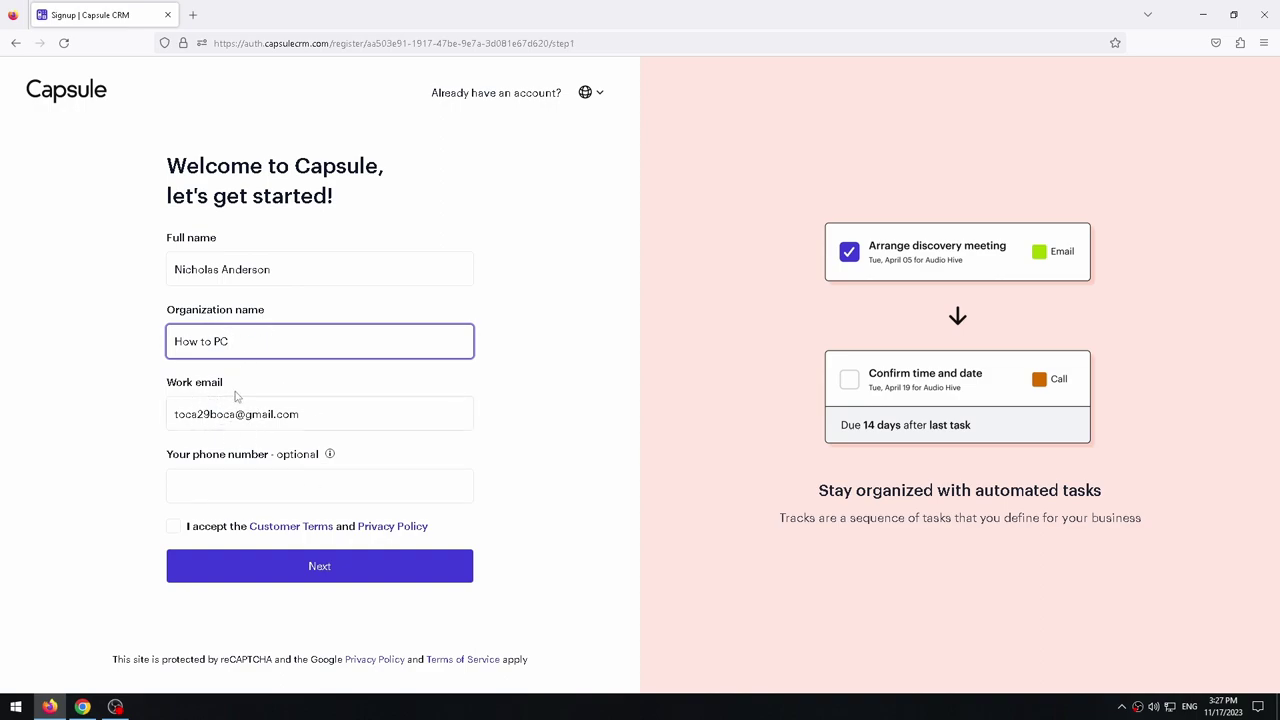
pyautogui.click(203, 476)
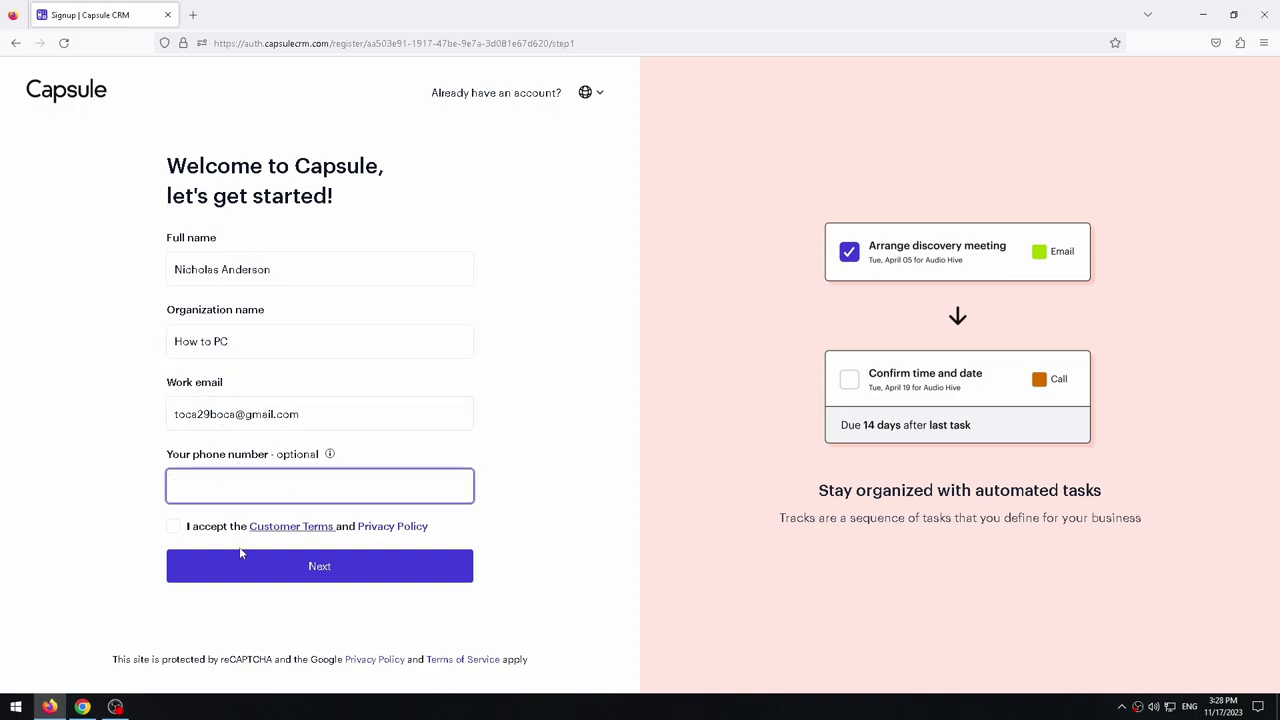
pyautogui.click(173, 527)
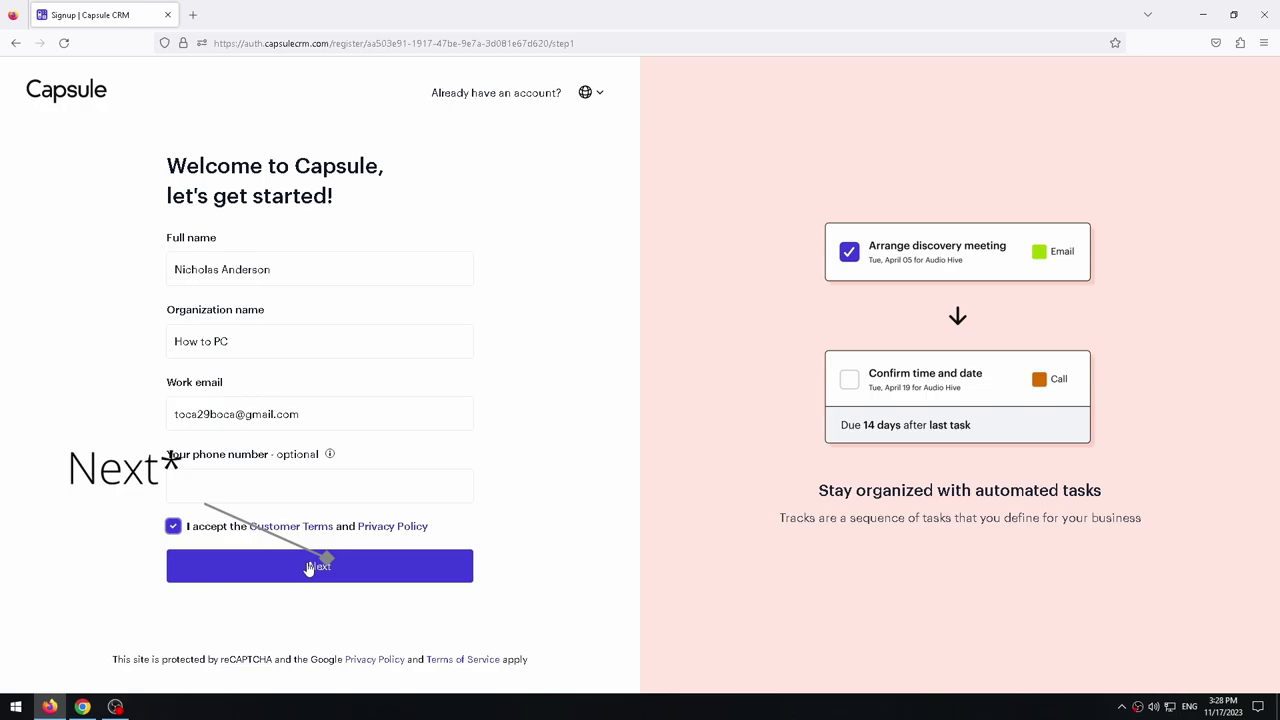
# Submit the sign-up, enter the 4-digit email code, paste a password and create the account.
pyautogui.click(309, 568)
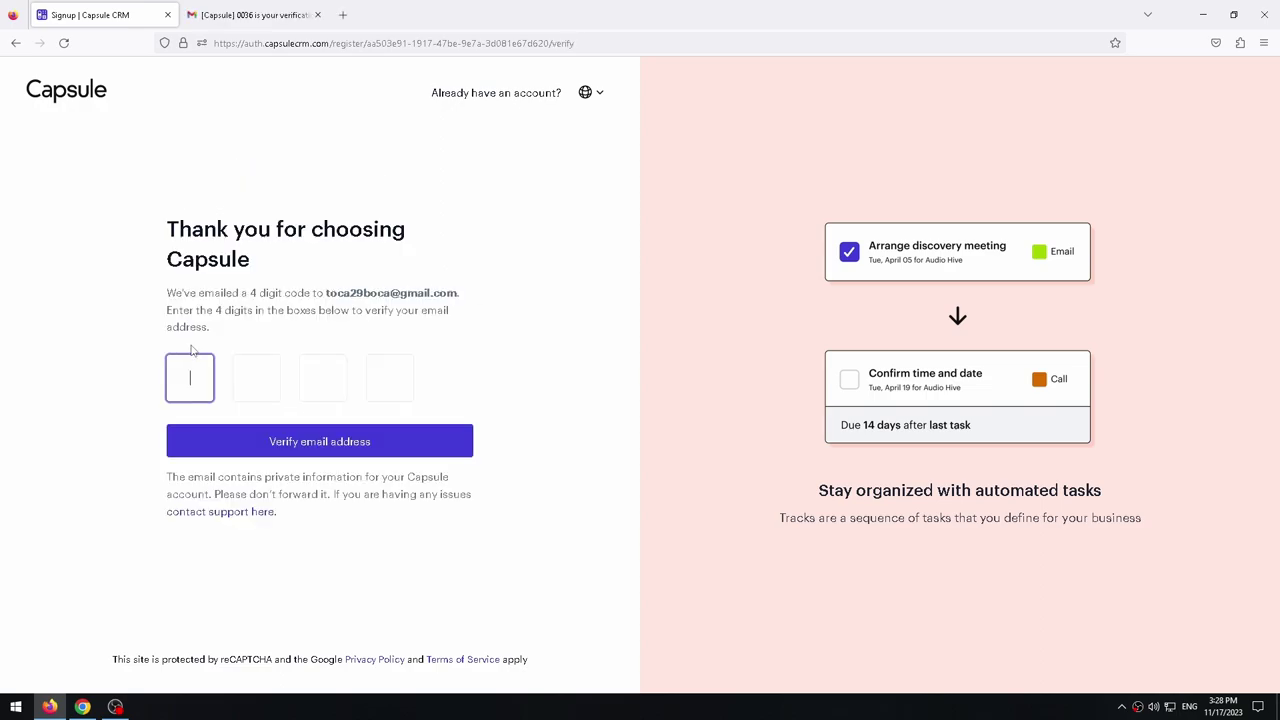
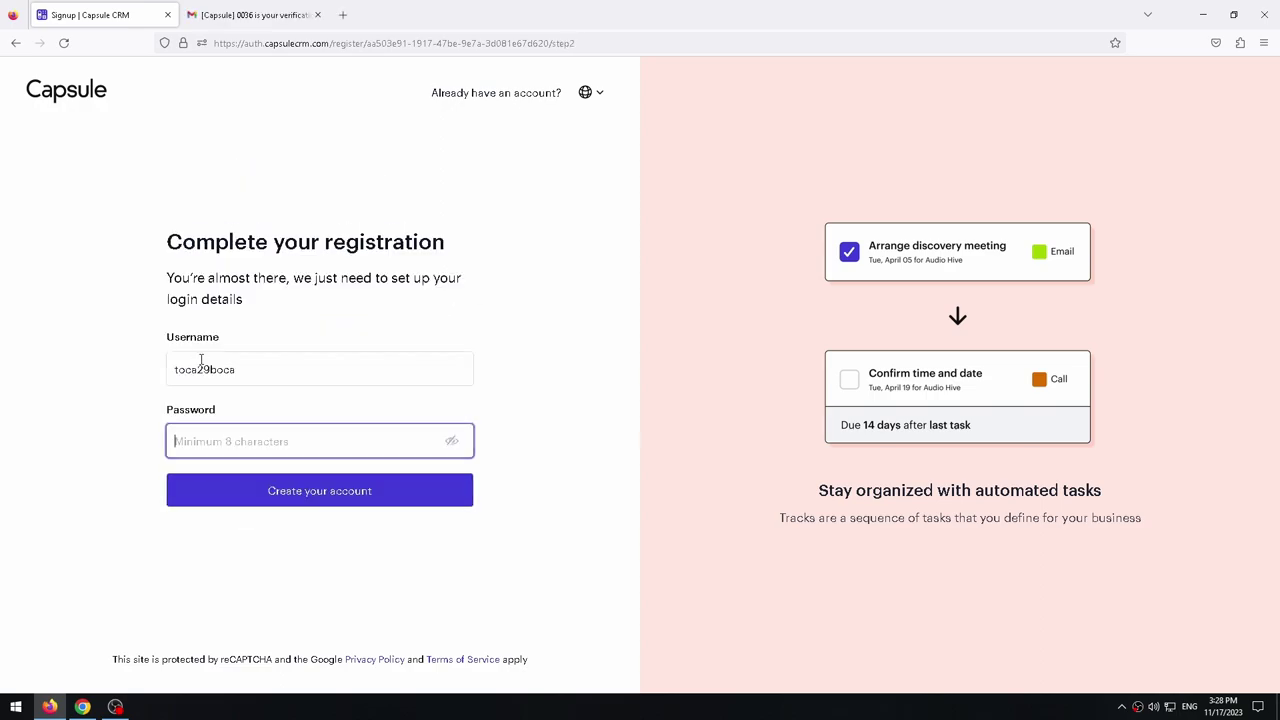
pyautogui.click(200, 437)
pyautogui.hotkey('ctrl', 'v')
pyautogui.click(299, 497)
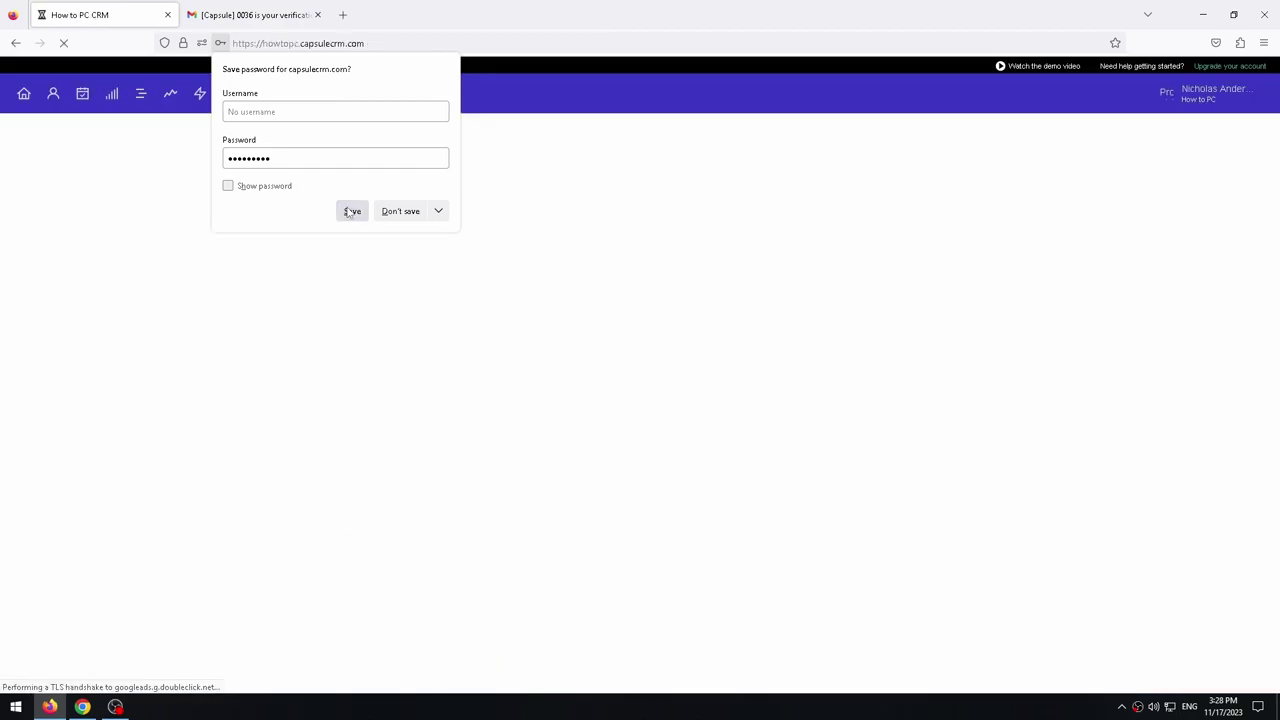
# Save the login password in the browser while the onboarding dashboard loads.
pyautogui.click(351, 211)
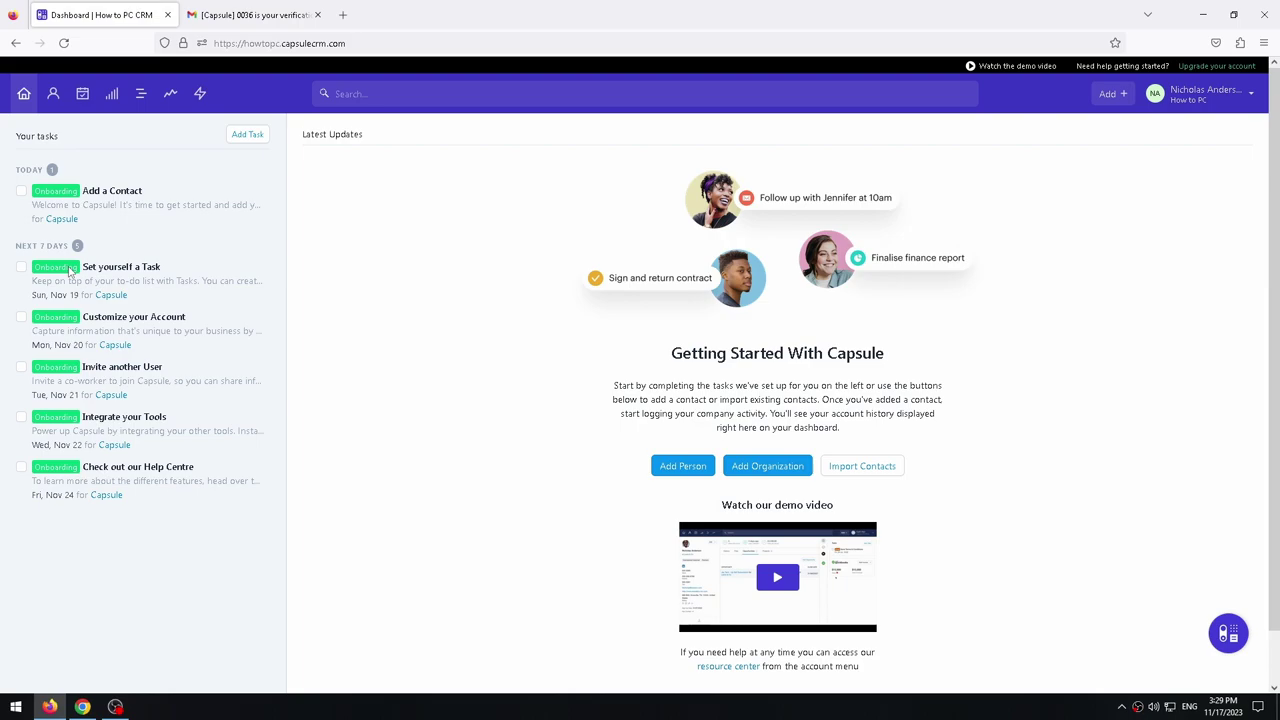
pyautogui.scroll(-1, 173, 416)
pyautogui.scroll(1, 173, 416)
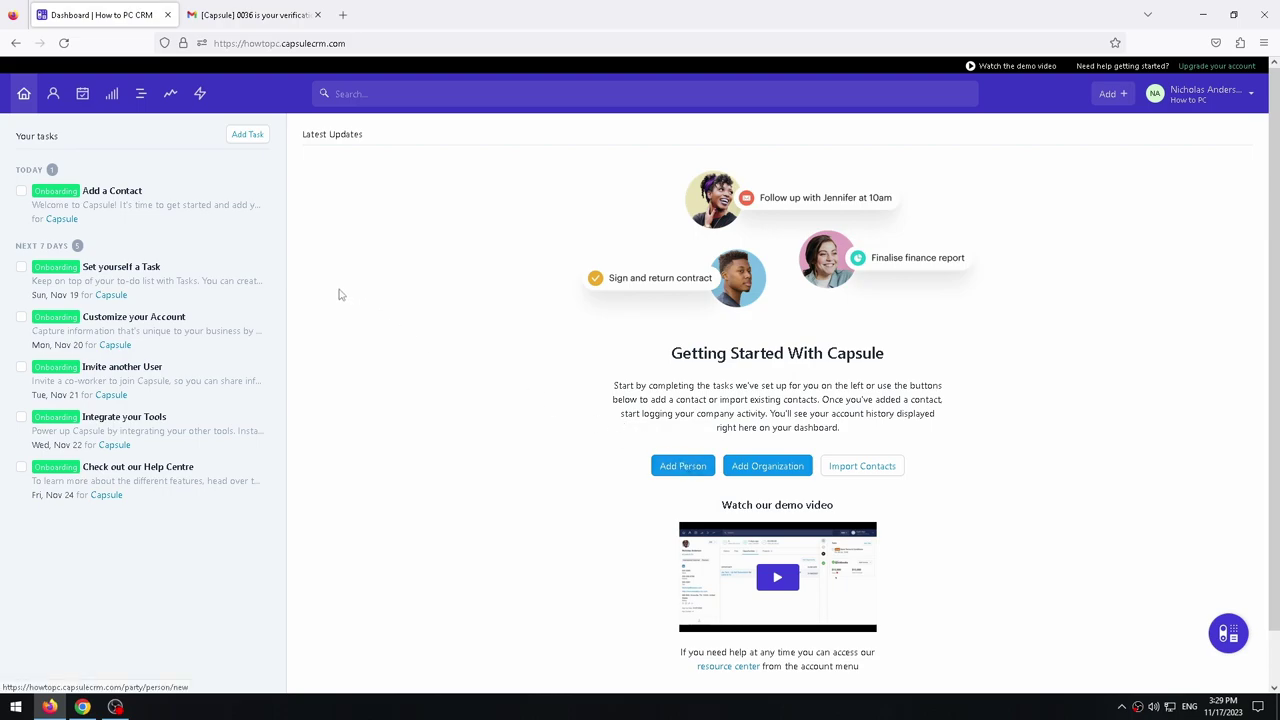
pyautogui.click(249, 135)
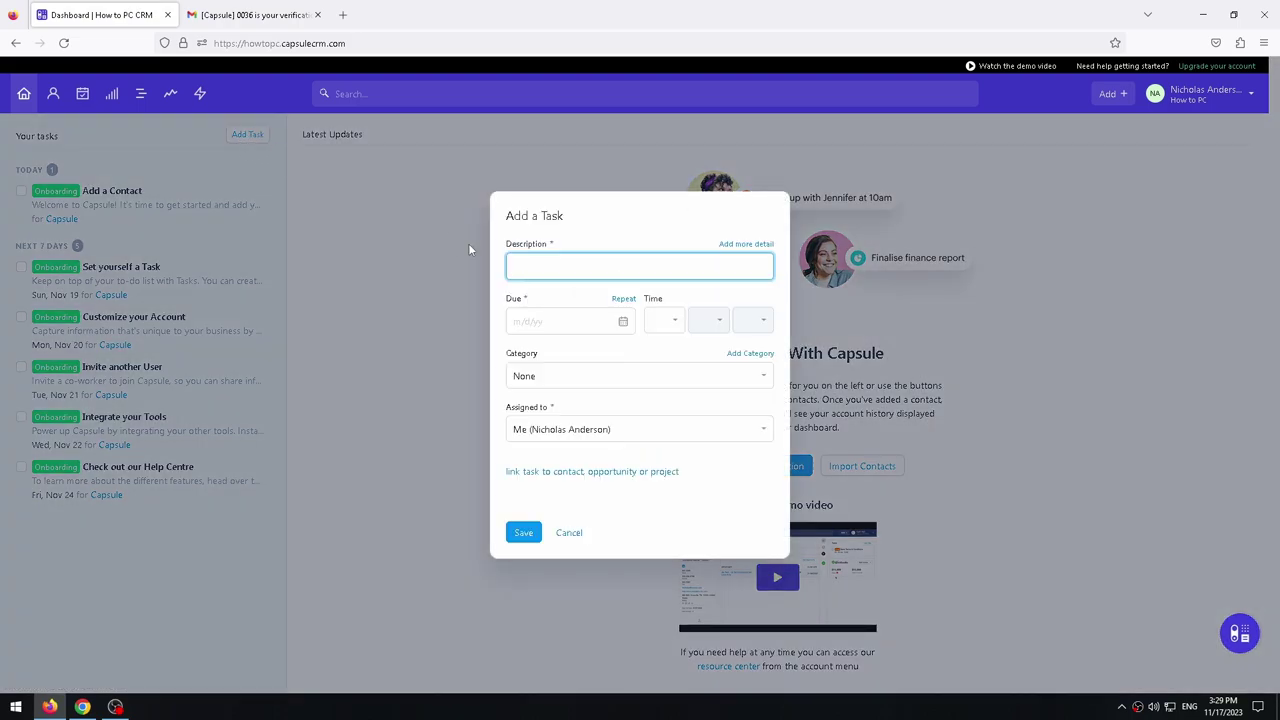
pyautogui.click(523, 532)
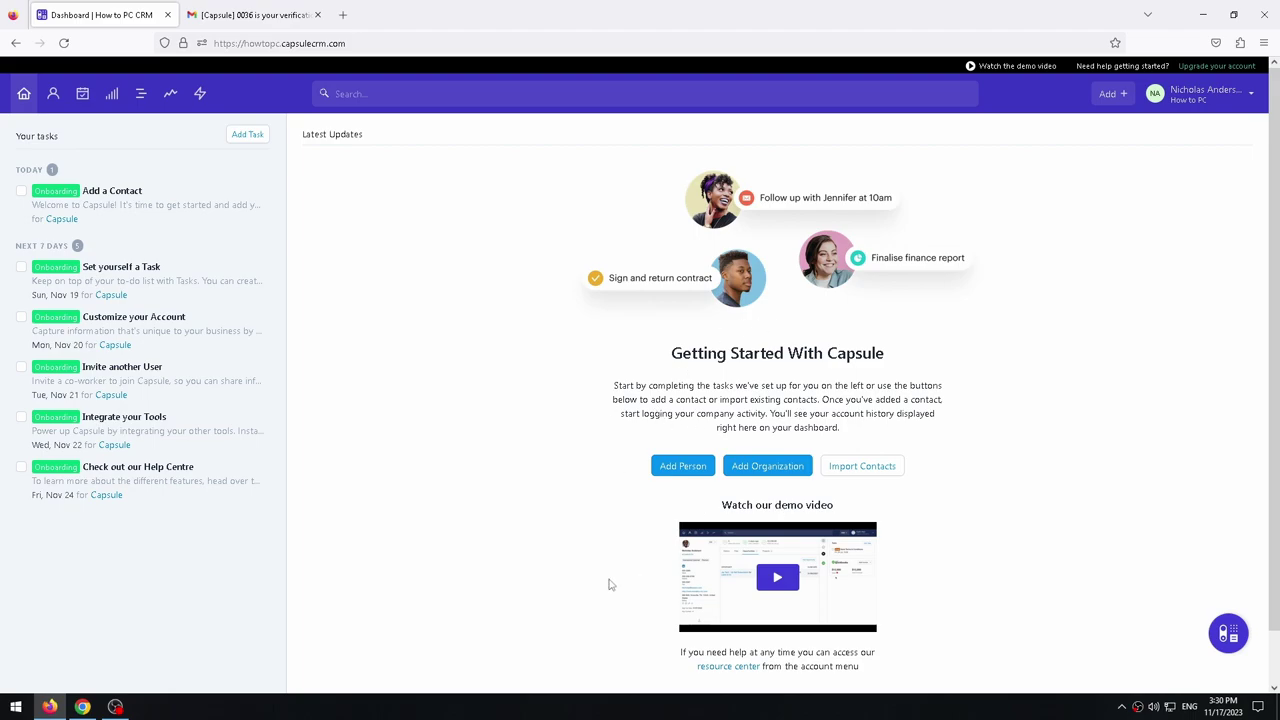
pyautogui.click(669, 469)
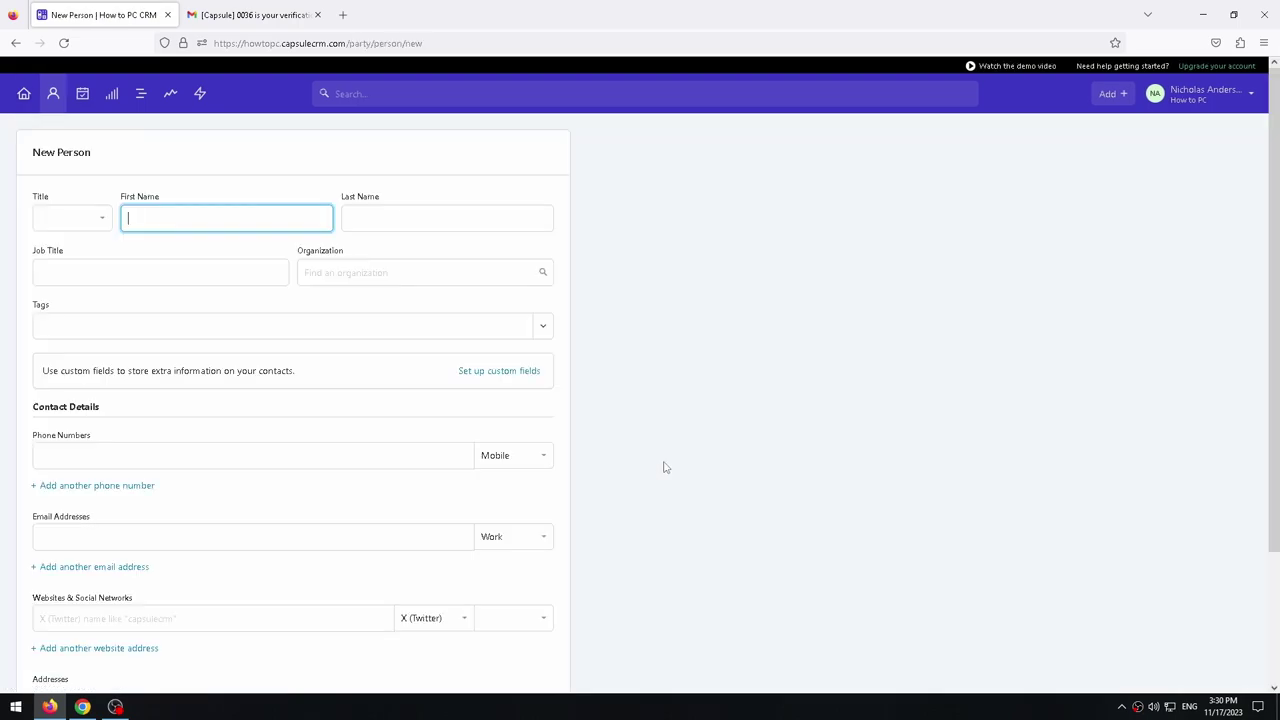
pyautogui.click(8, 43)
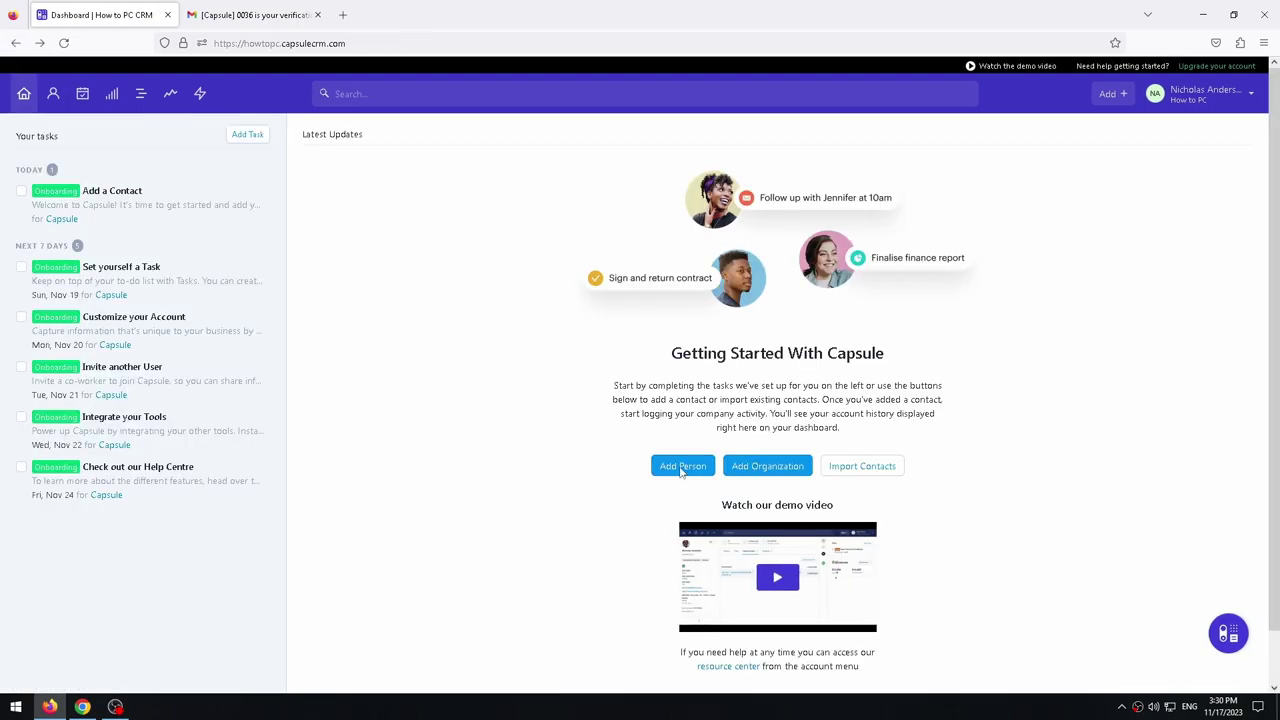
pyautogui.scroll(-1, 686, 466)
# Try the Name filter and scroll through the More filters field list on the contacts page.
pyautogui.scroll(1, 540, 442)
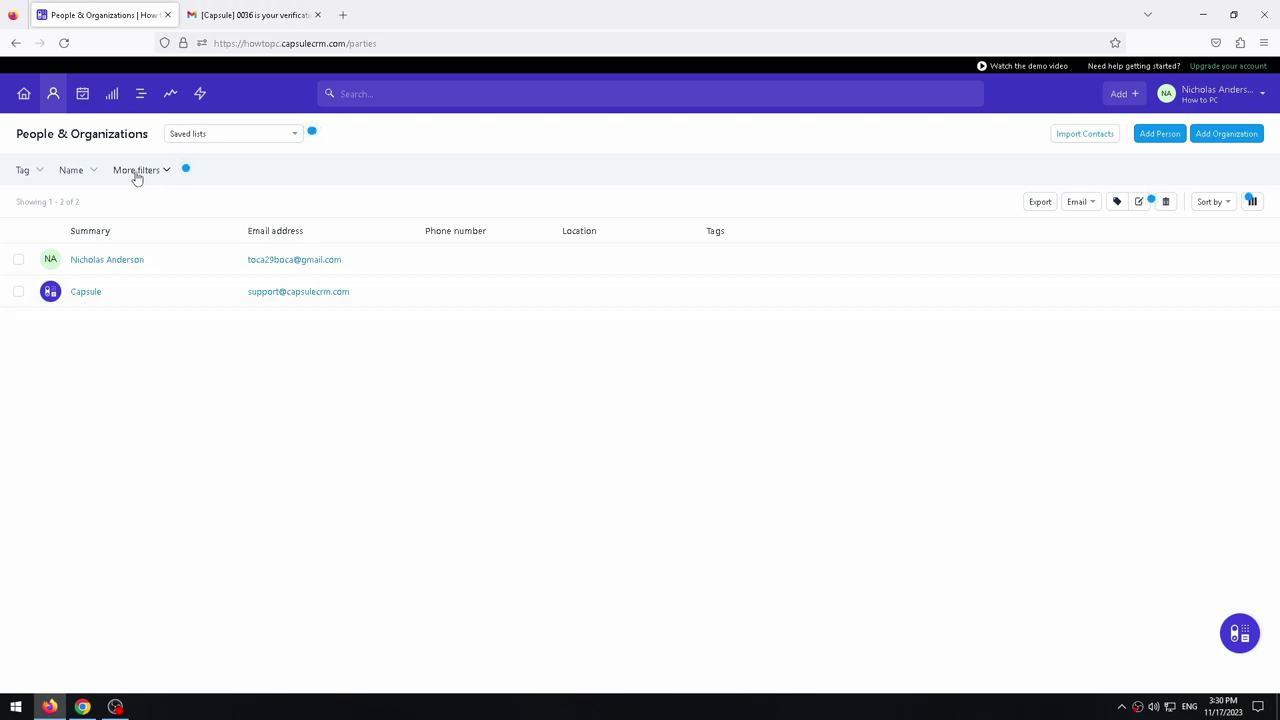
pyautogui.click(75, 171)
pyautogui.click(135, 172)
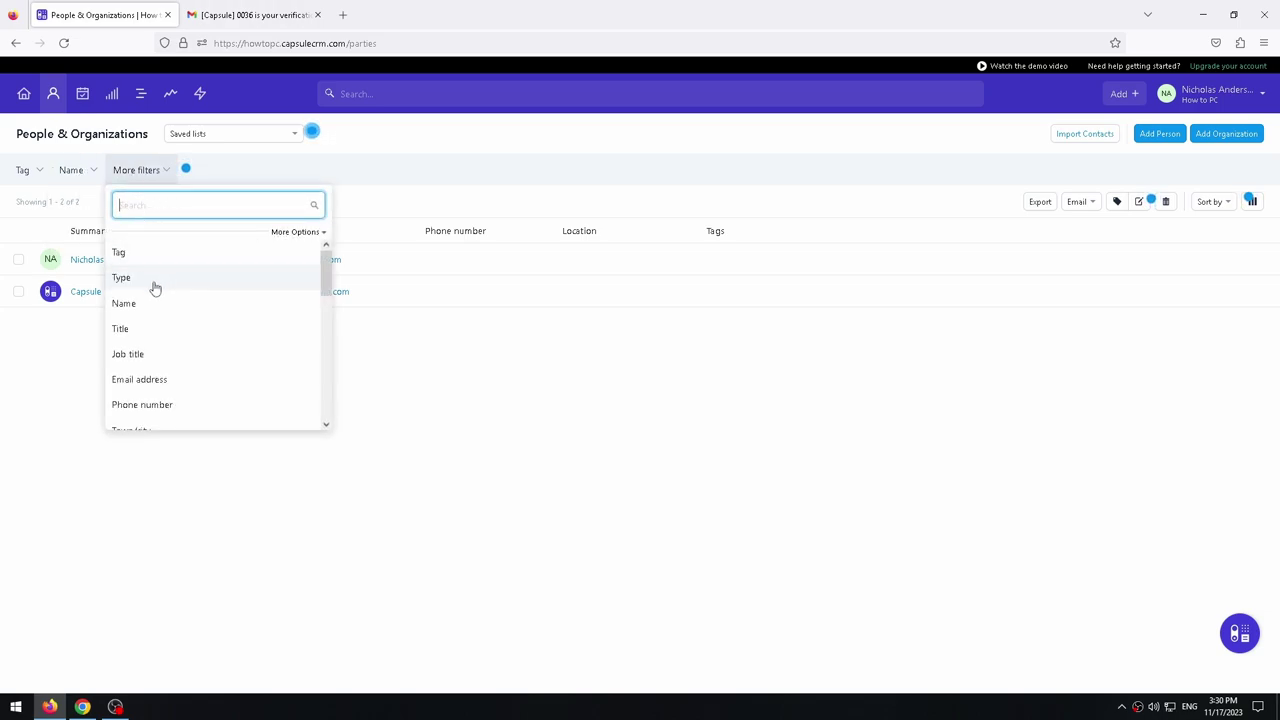
pyautogui.scroll(-3, 157, 295)
pyautogui.scroll(-3, 150, 330)
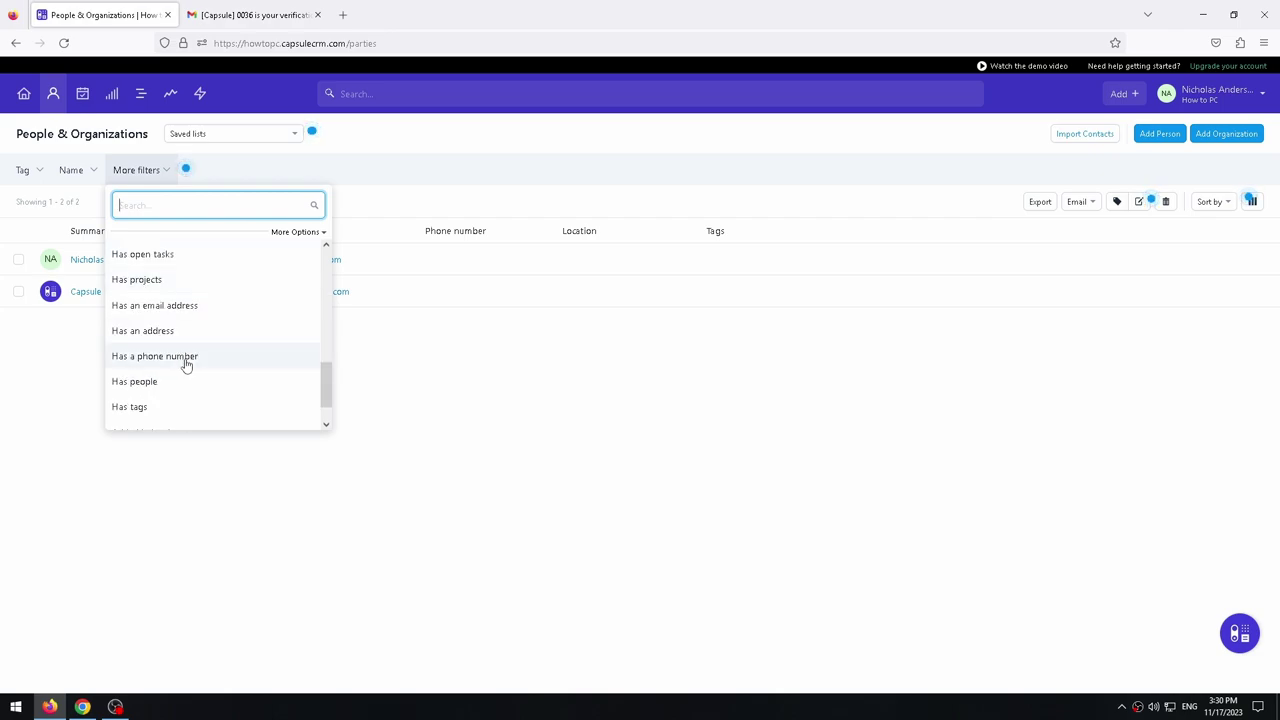
pyautogui.scroll(-1, 185, 365)
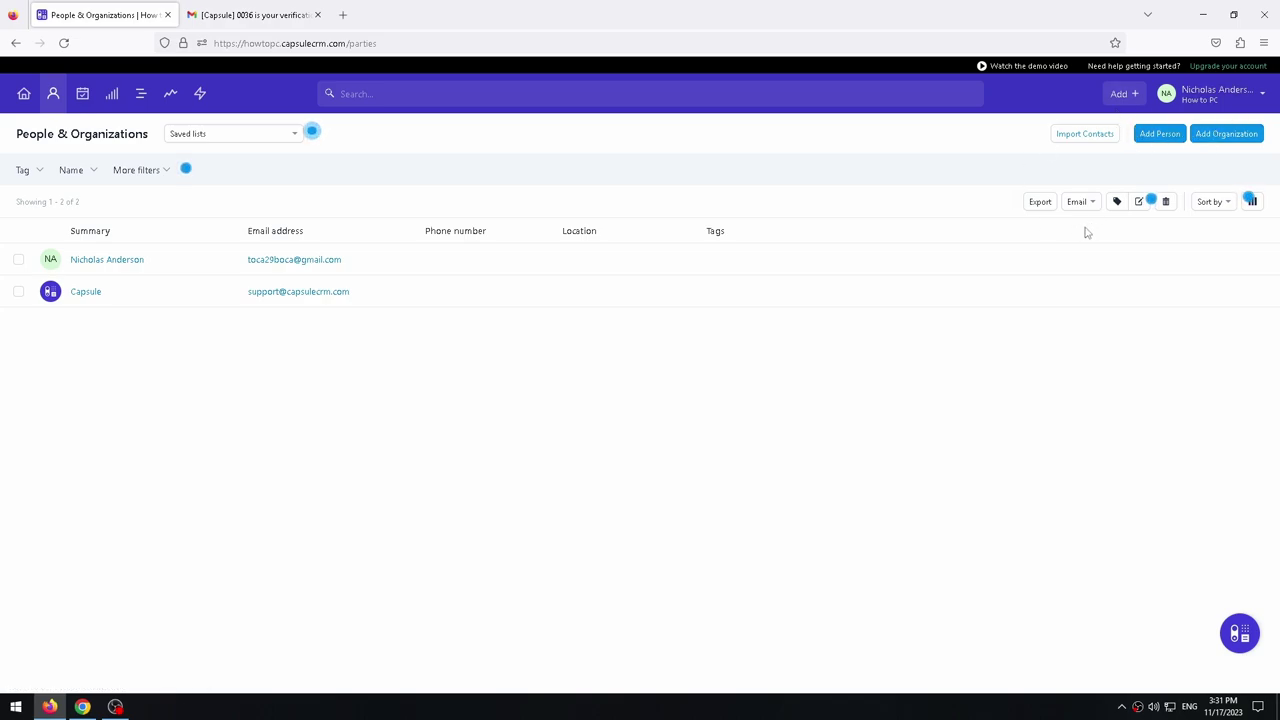
# Open Calendar & Tasks to view November 2023's onboarding tasks on their due days.
pyautogui.click(77, 100)
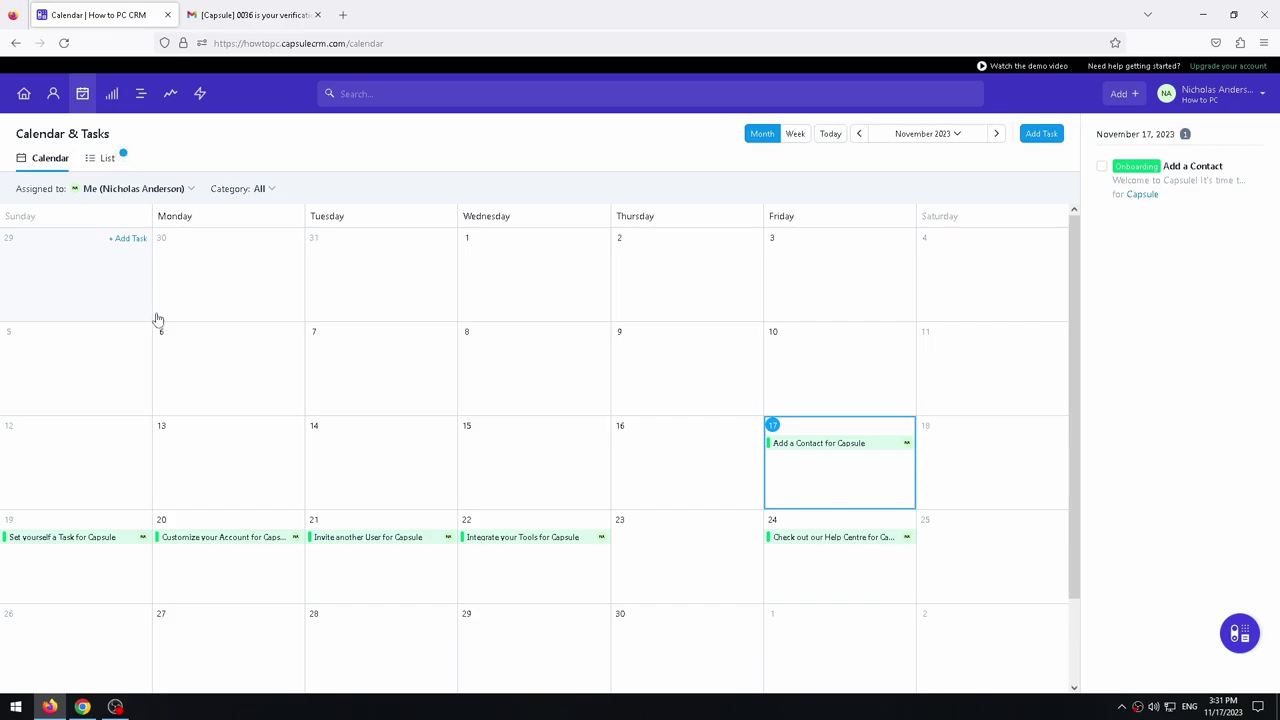
pyautogui.scroll(-1, 306, 463)
pyautogui.scroll(1, 306, 463)
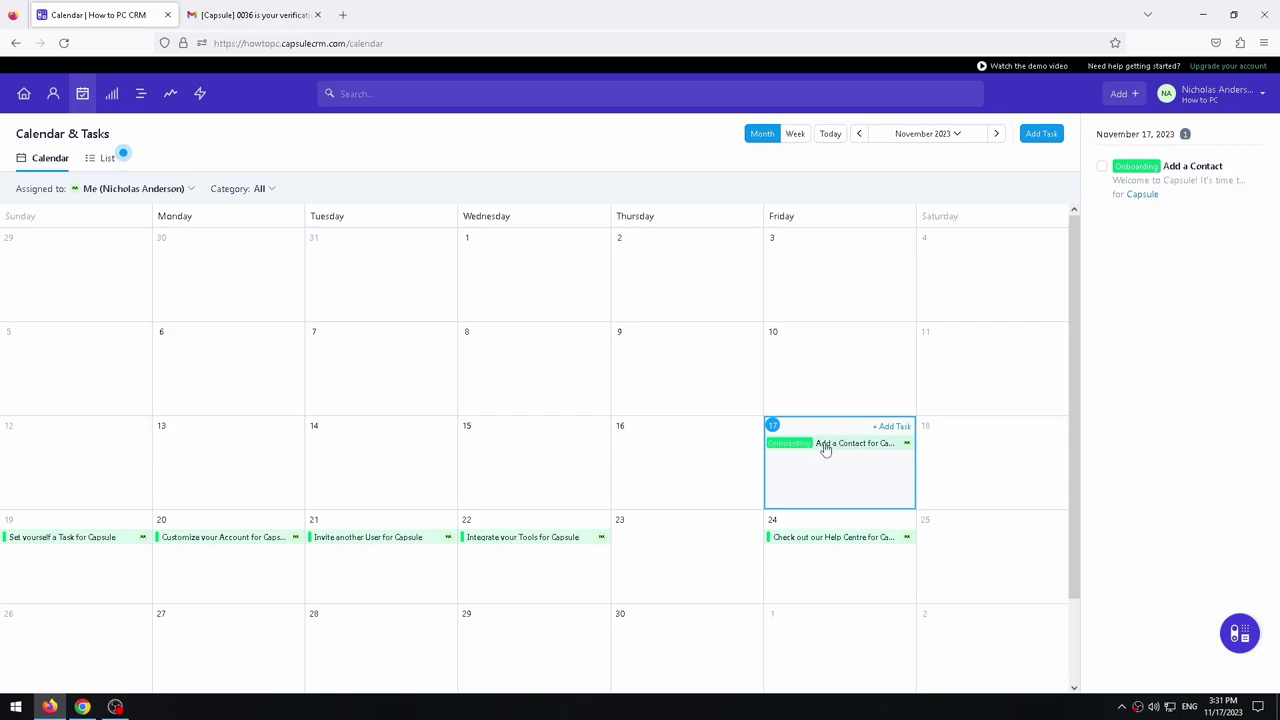
# Mark the Add a Contact onboarding task as complete.
pyautogui.click(825, 450)
pyautogui.tripleClick(775, 380)
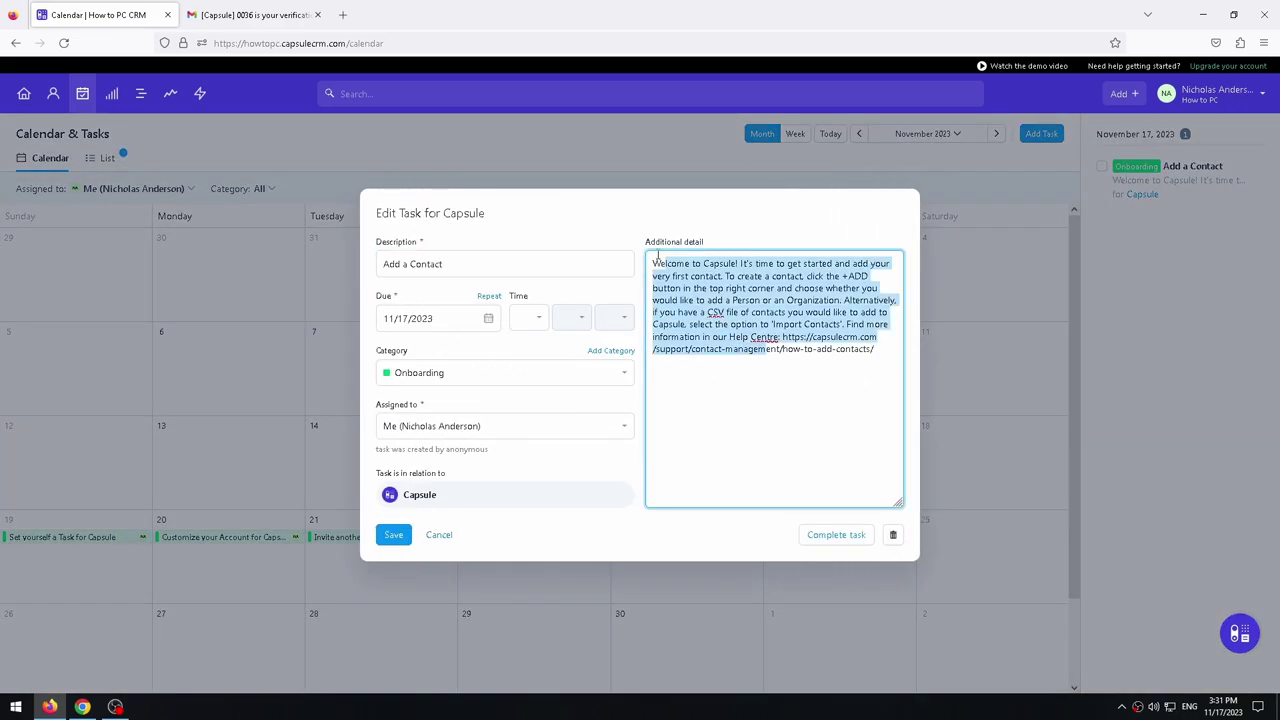
pyautogui.click(771, 390)
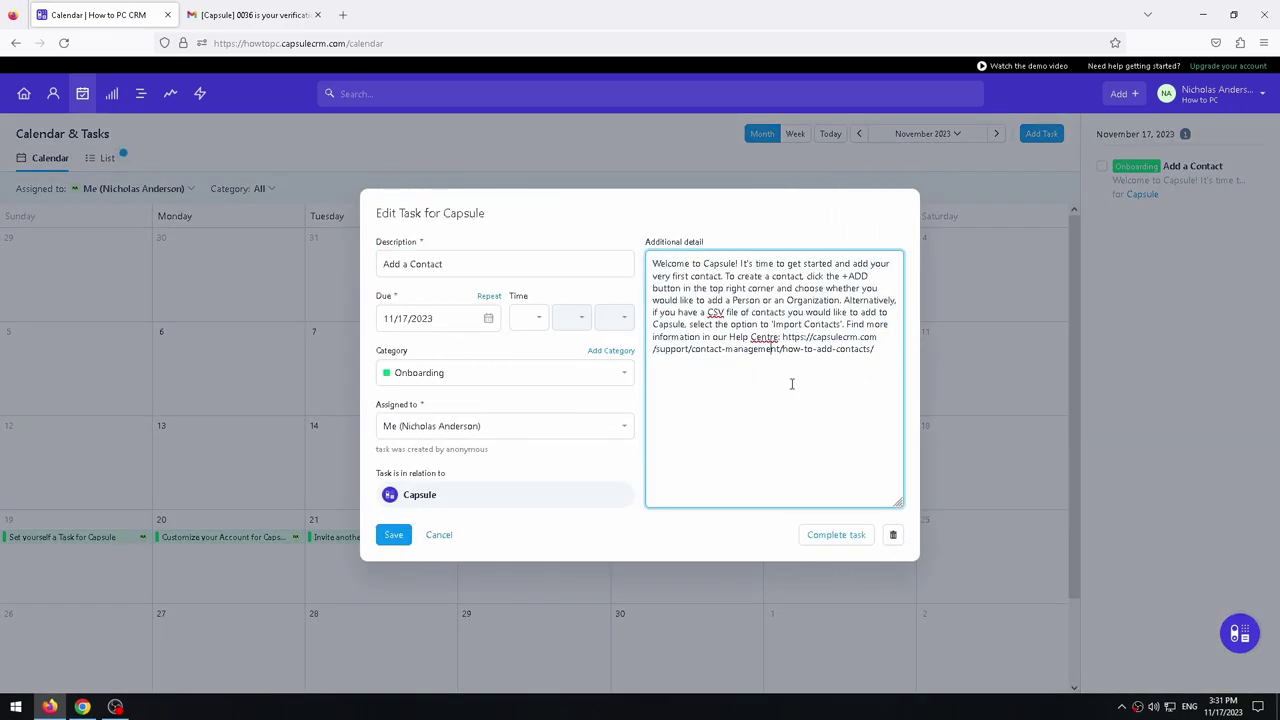
pyautogui.click(836, 534)
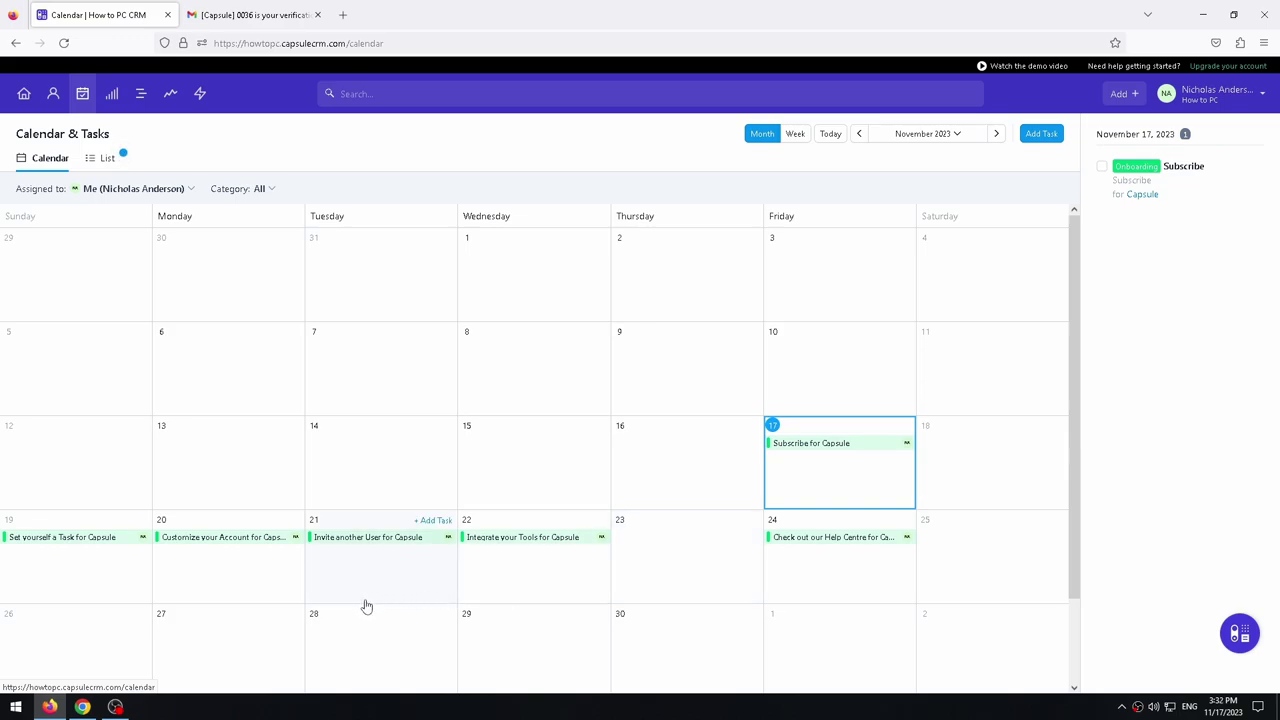
# Start a new task, cancel it, and go to the Sales Pipeline page.
pyautogui.click(1050, 136)
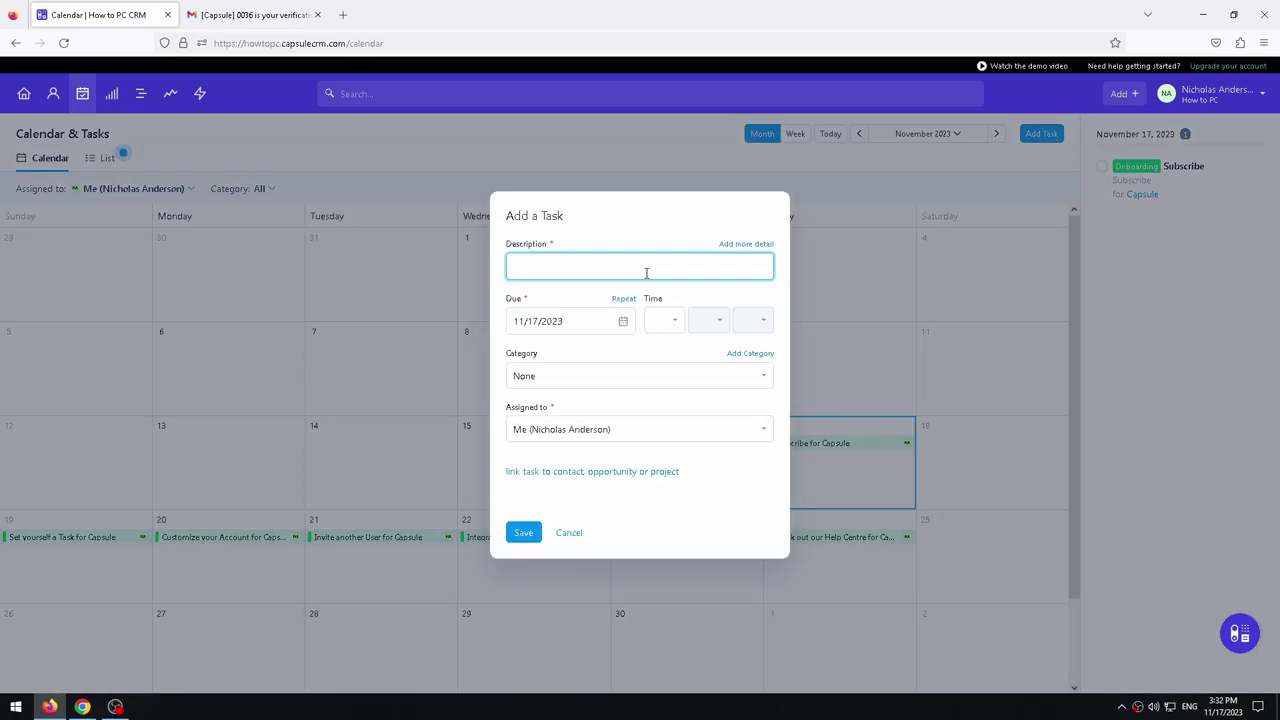
pyautogui.press('Escape')
pyautogui.click(107, 158)
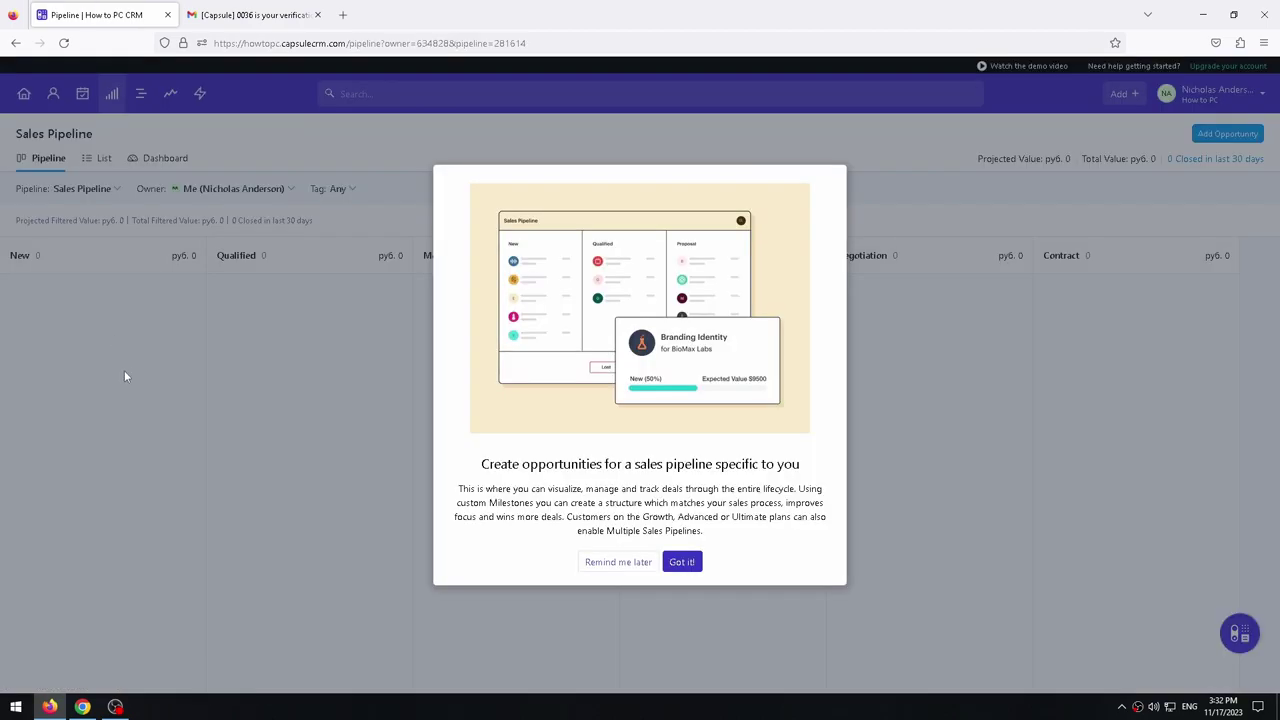
# Dismiss the pipeline introduction and switch the pipeline to its opportunity List view.
pyautogui.click(127, 378)
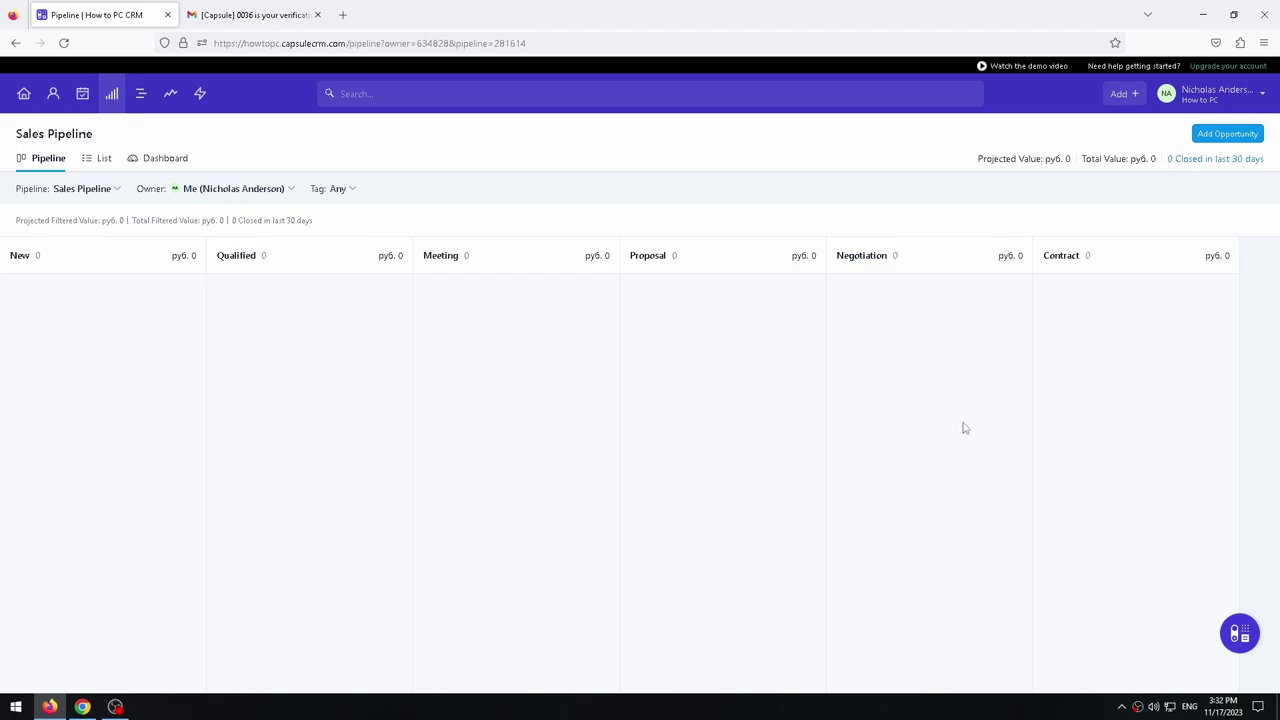
pyautogui.click(1265, 95)
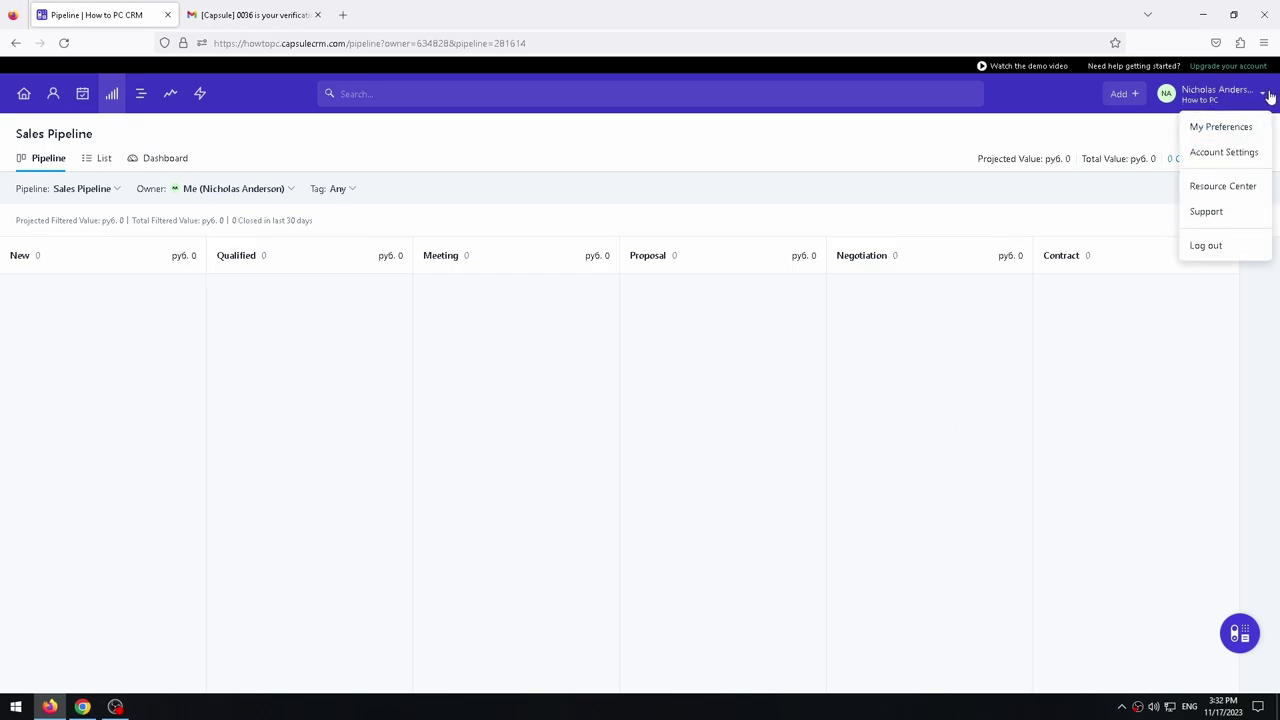
pyautogui.click(1030, 470)
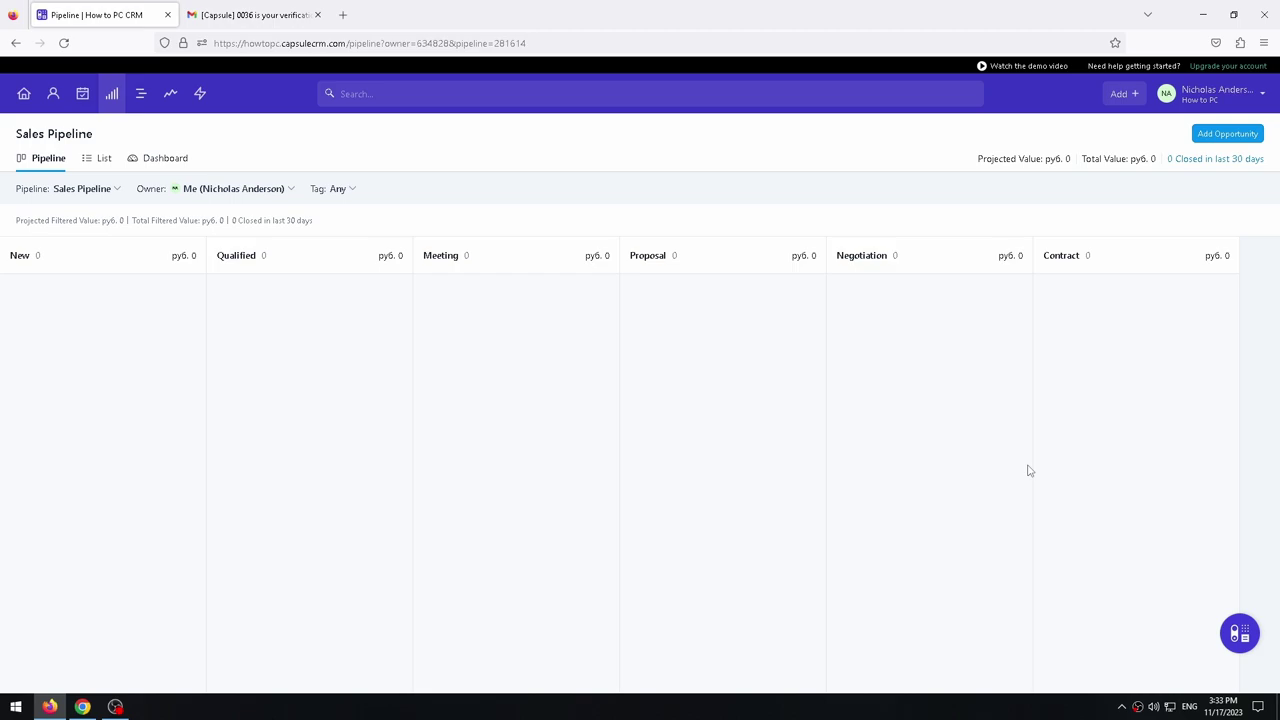
pyautogui.click(101, 158)
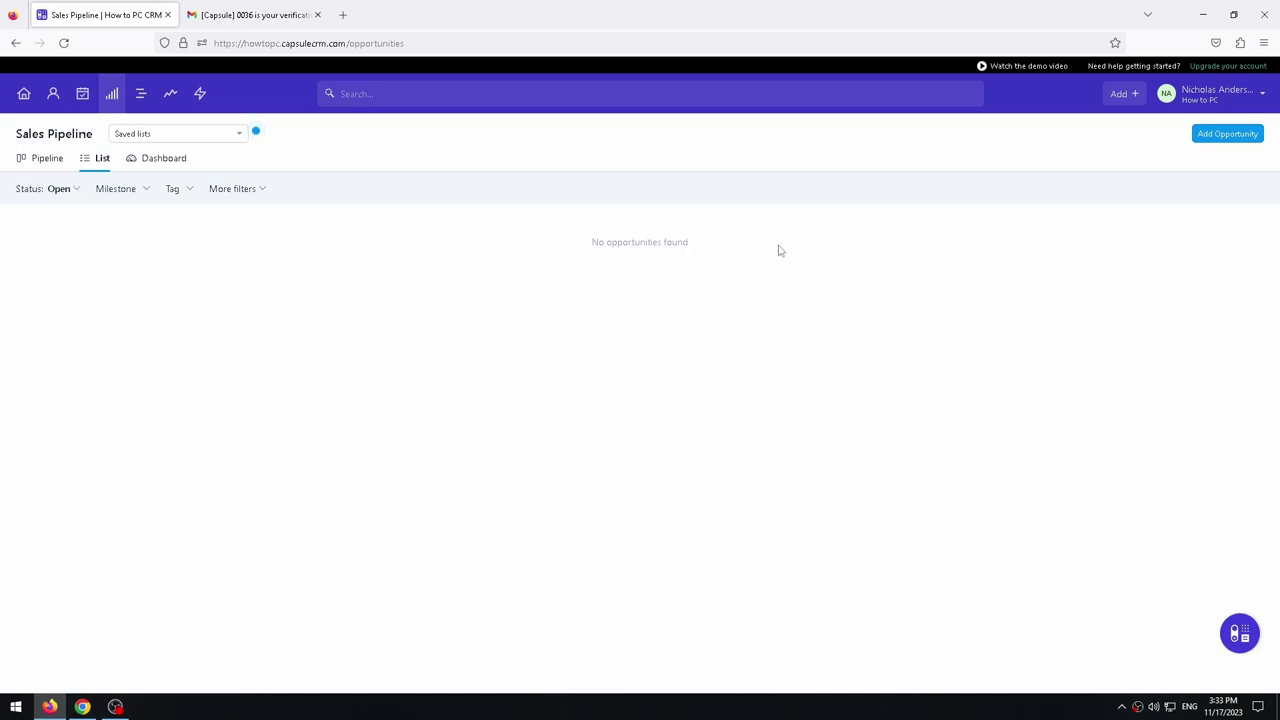
pyautogui.moveTo(741, 222); pyautogui.dragTo(571, 251)
pyautogui.click(543, 304)
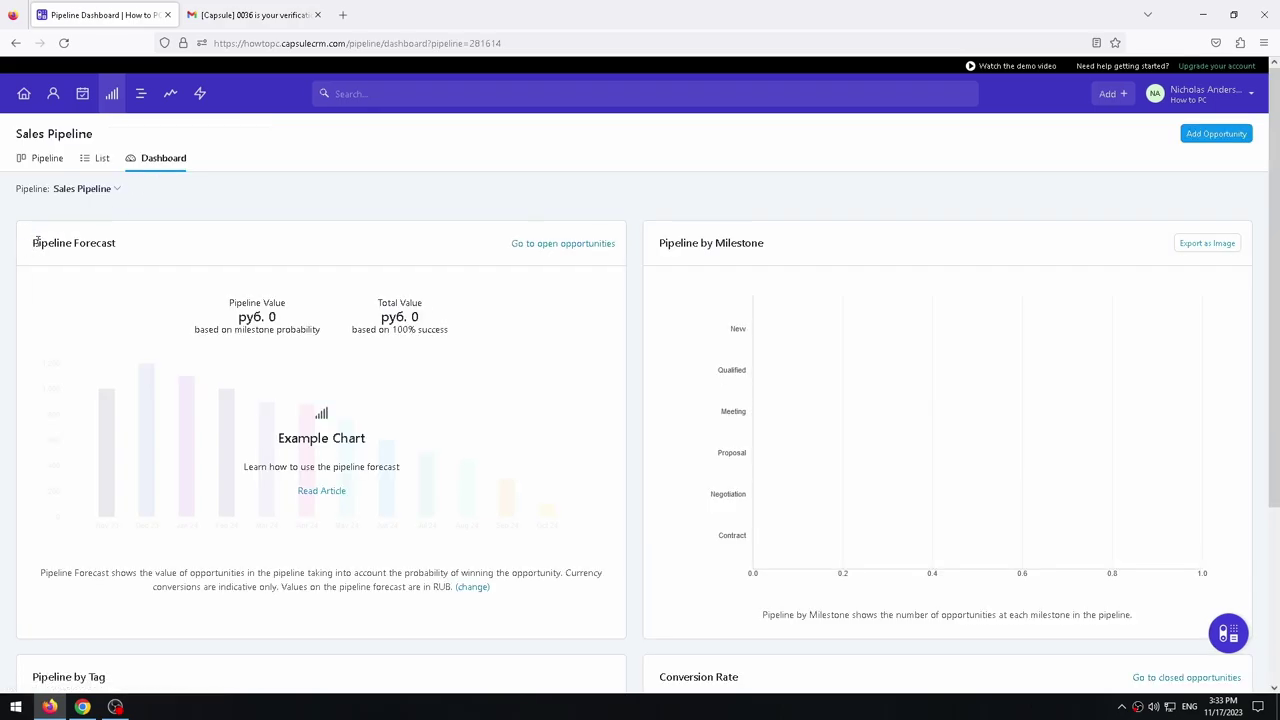
# Look over the Pipeline Forecast, Pipeline by Milestone and Conversion Rate report headings.
pyautogui.moveTo(35, 242); pyautogui.dragTo(134, 251)
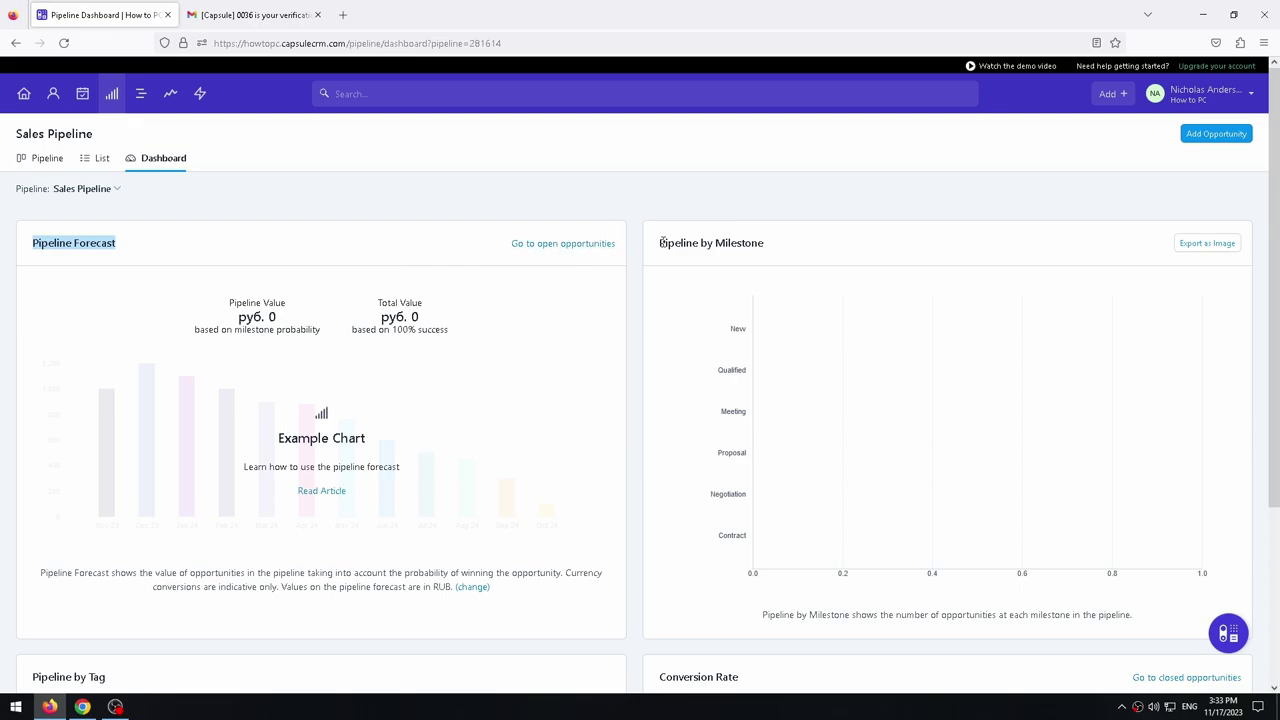
pyautogui.moveTo(653, 247); pyautogui.dragTo(783, 257)
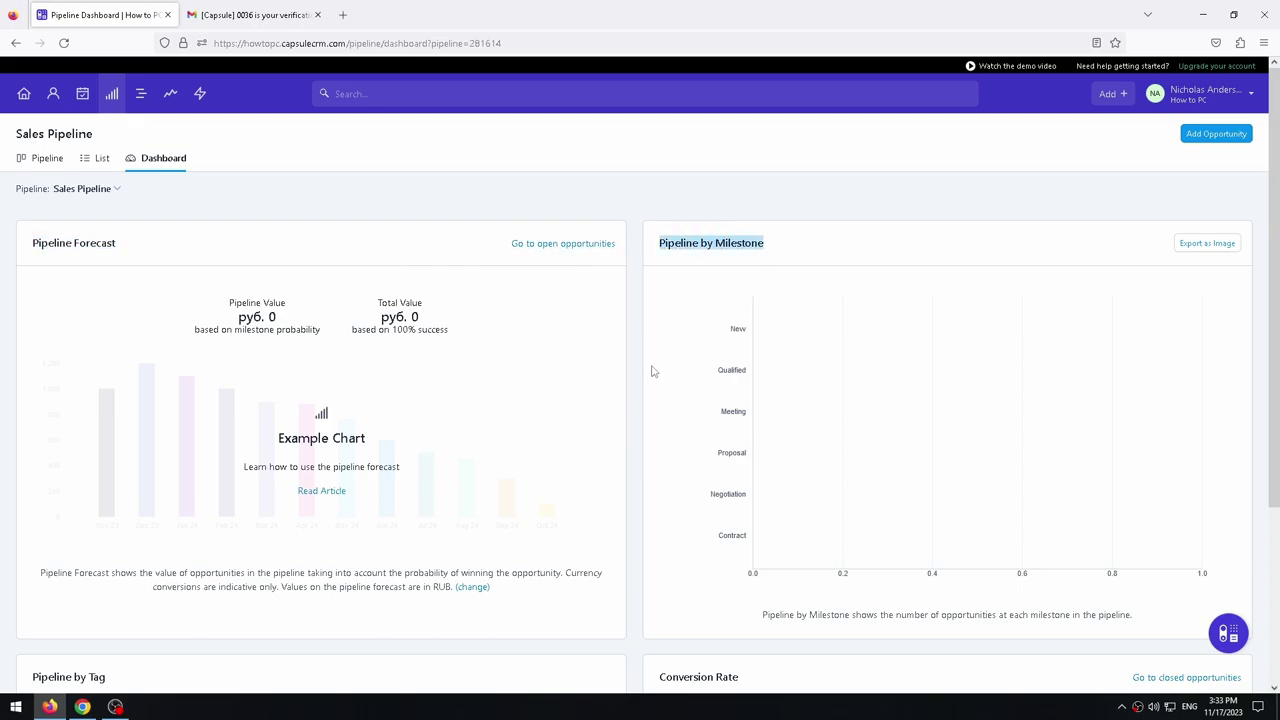
pyautogui.scroll(-3, 544, 394)
pyautogui.moveTo(112, 443); pyautogui.dragTo(7, 443)
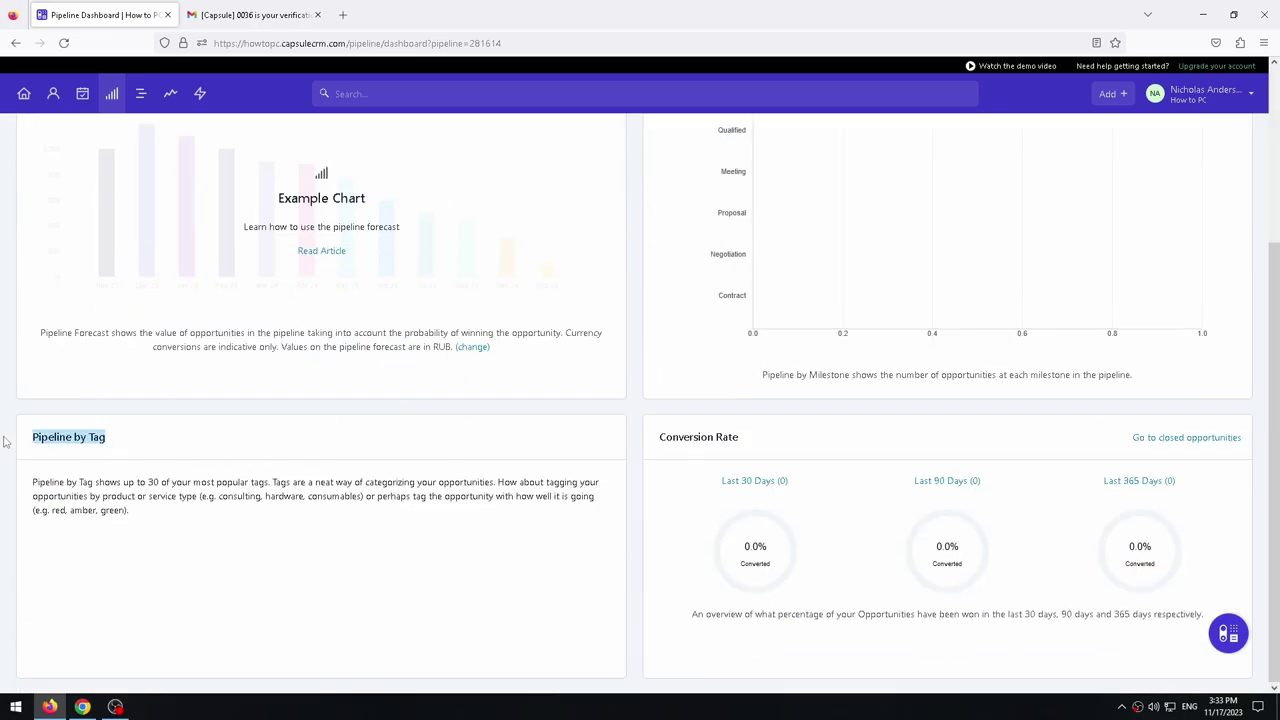
pyautogui.moveTo(656, 441); pyautogui.dragTo(747, 441)
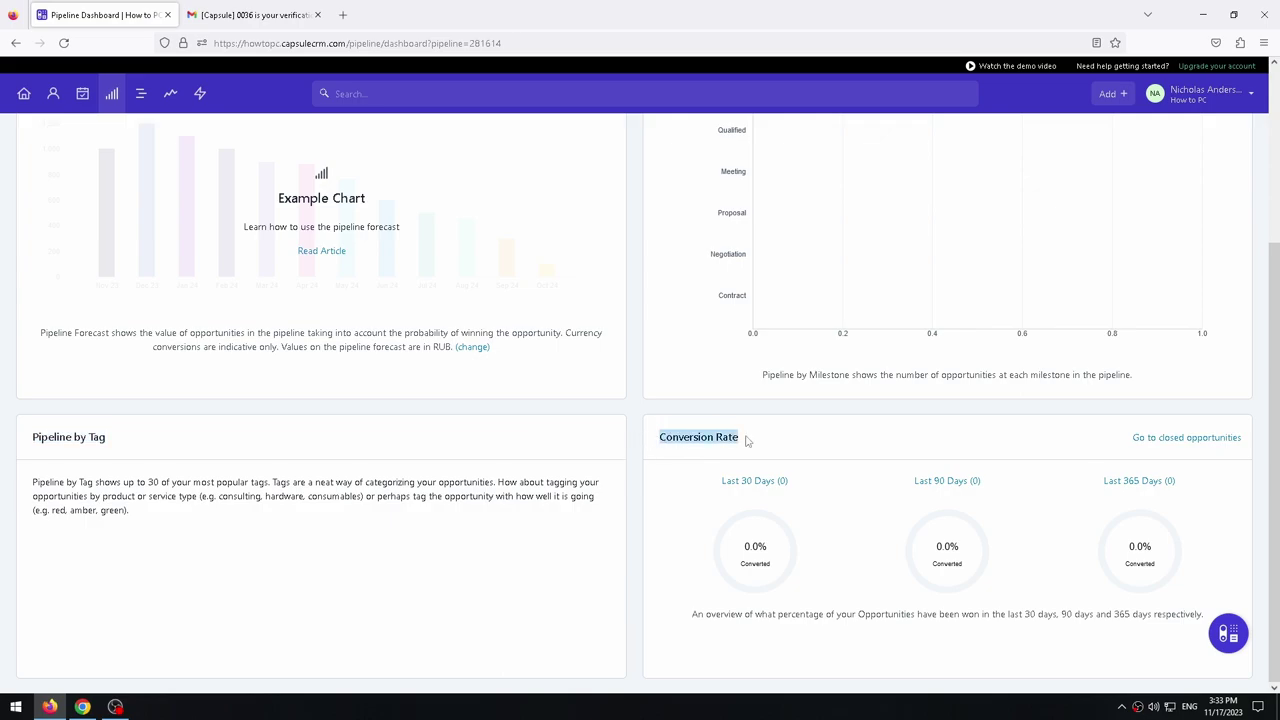
pyautogui.click(746, 441)
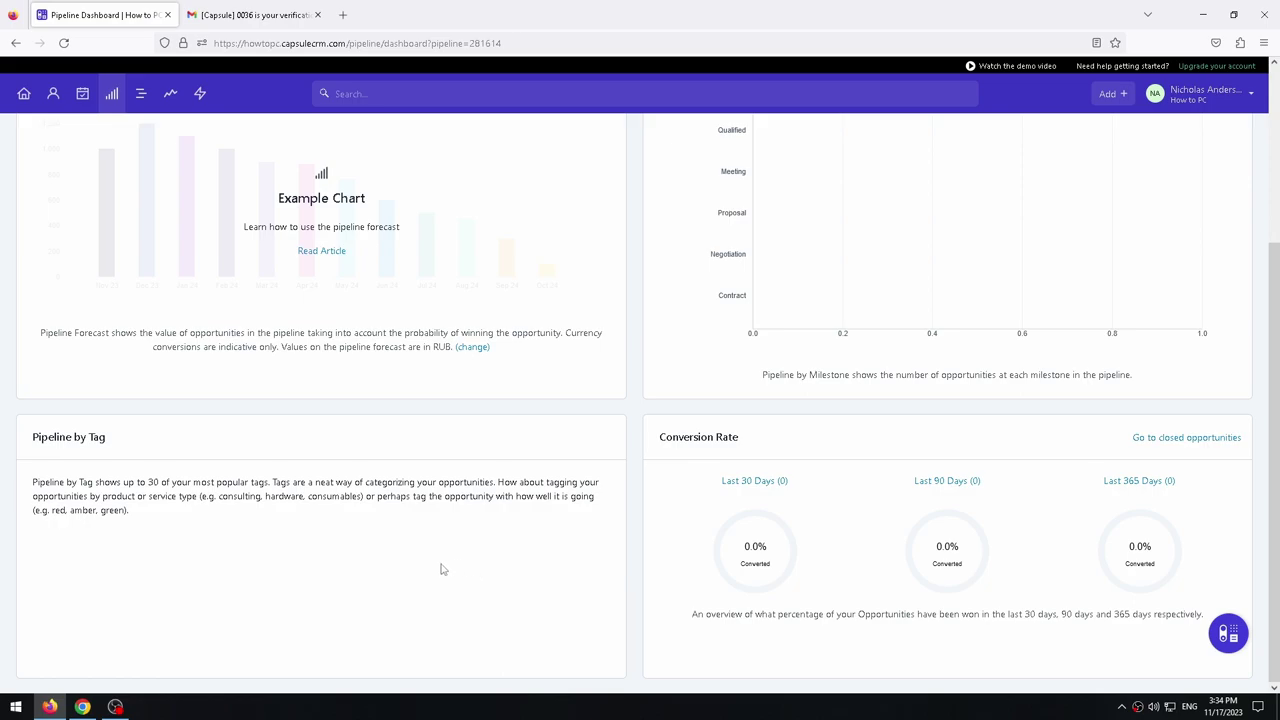
pyautogui.scroll(3, 440, 569)
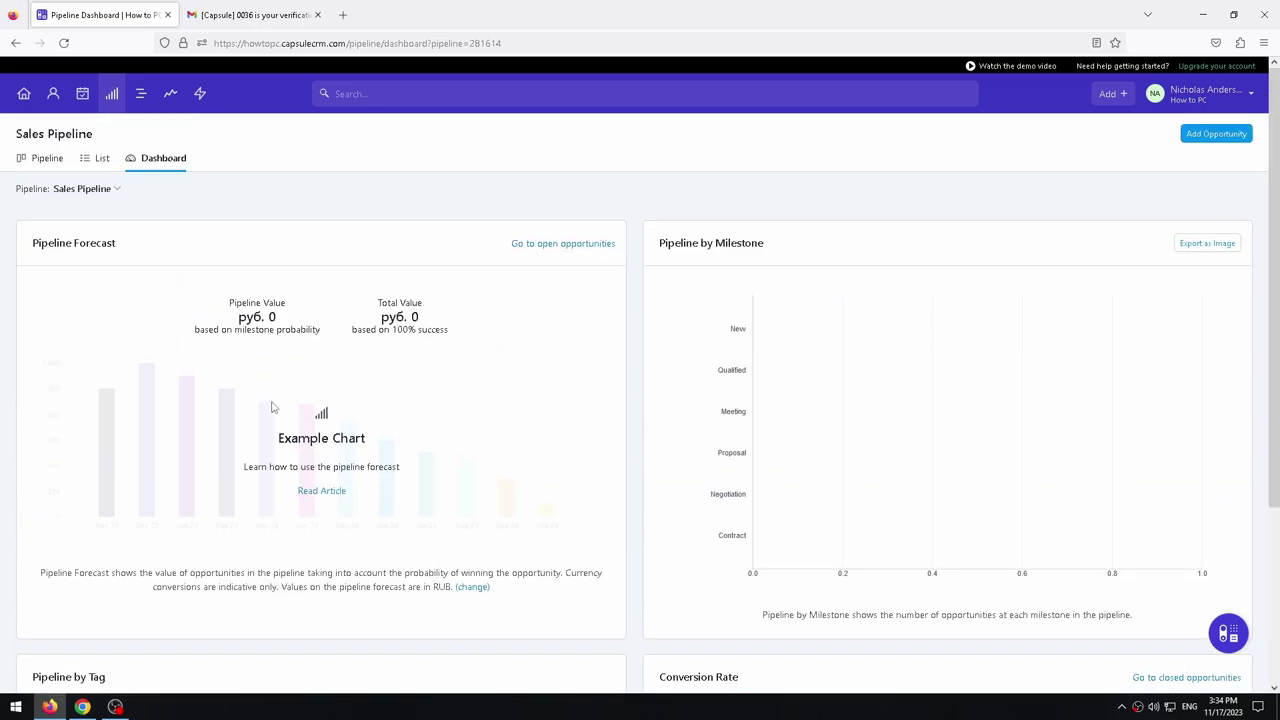
# Go to Projects and bring up a blank New Project form on the Projects board.
pyautogui.click(141, 94)
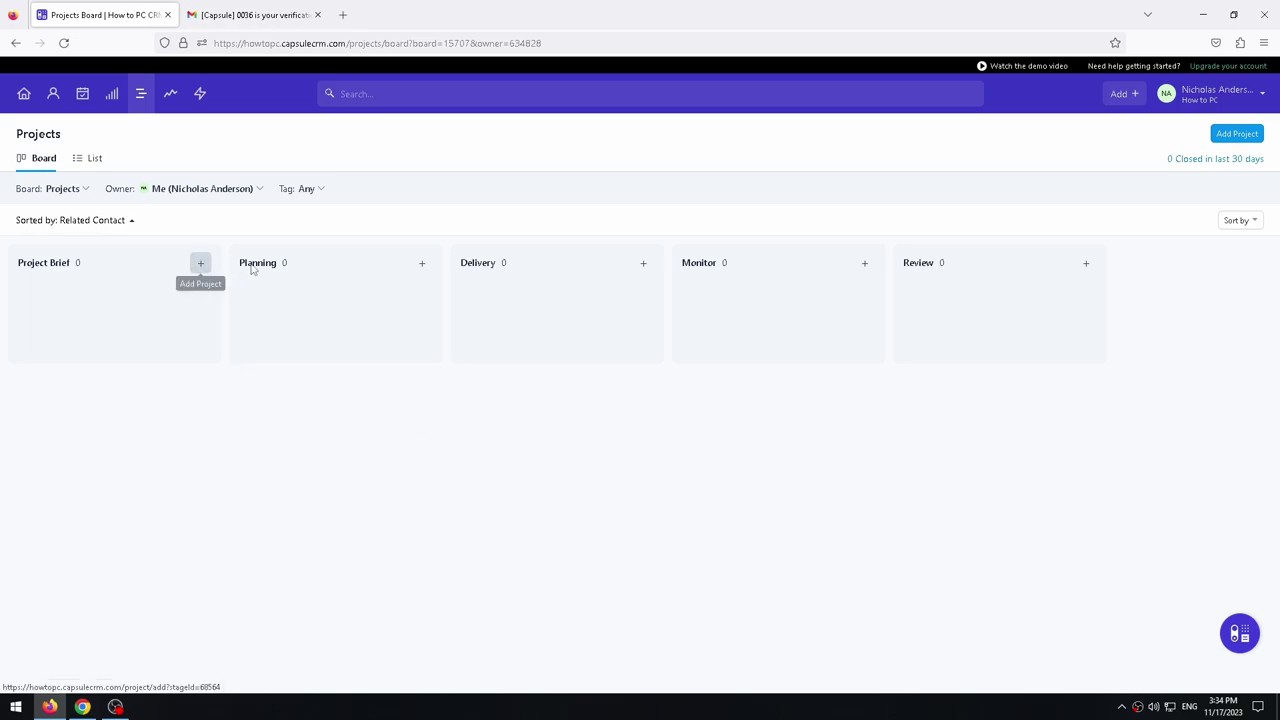
pyautogui.click(420, 266)
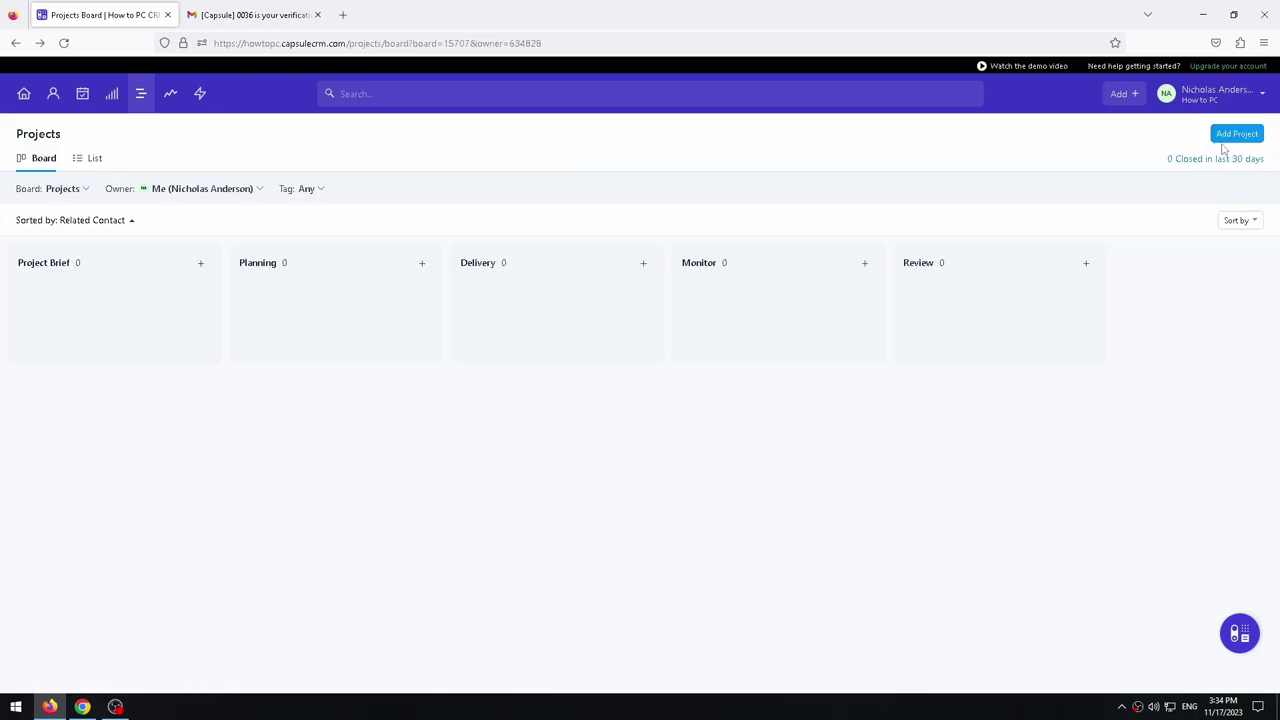
pyautogui.click(1236, 143)
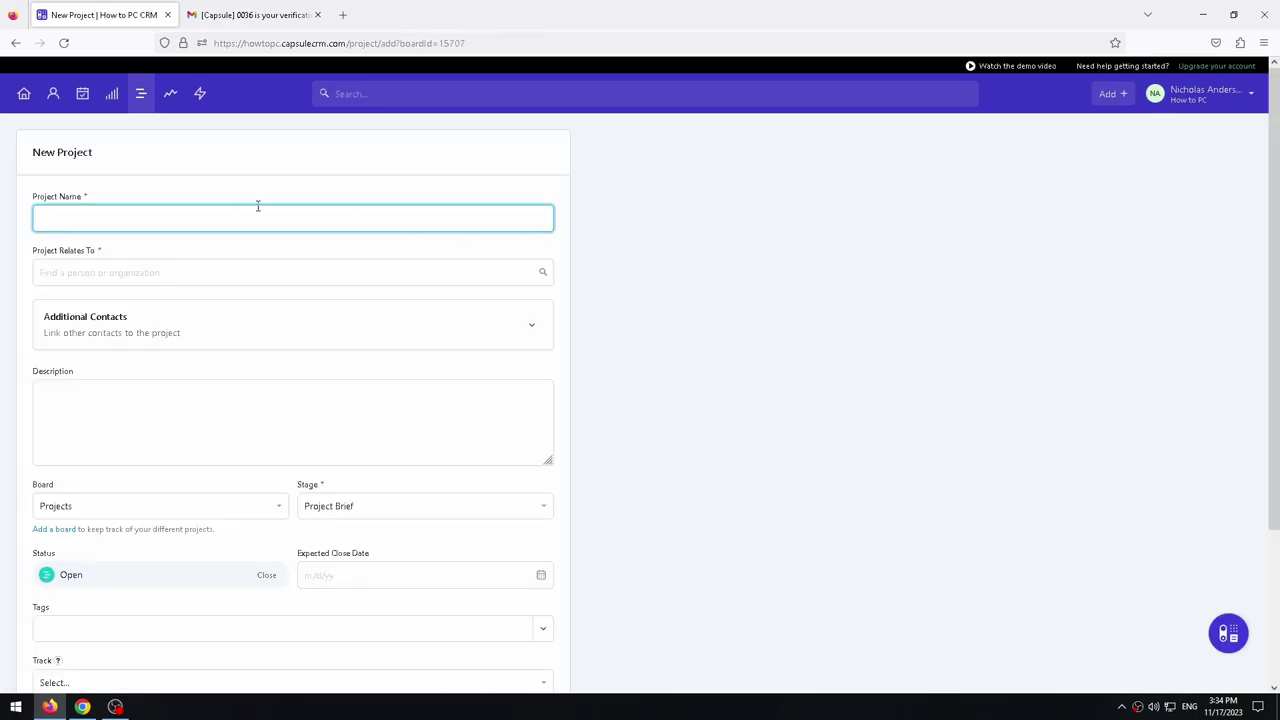
# Fill in the related contact for the project 'porject 1'.
pyautogui.click(116, 277)
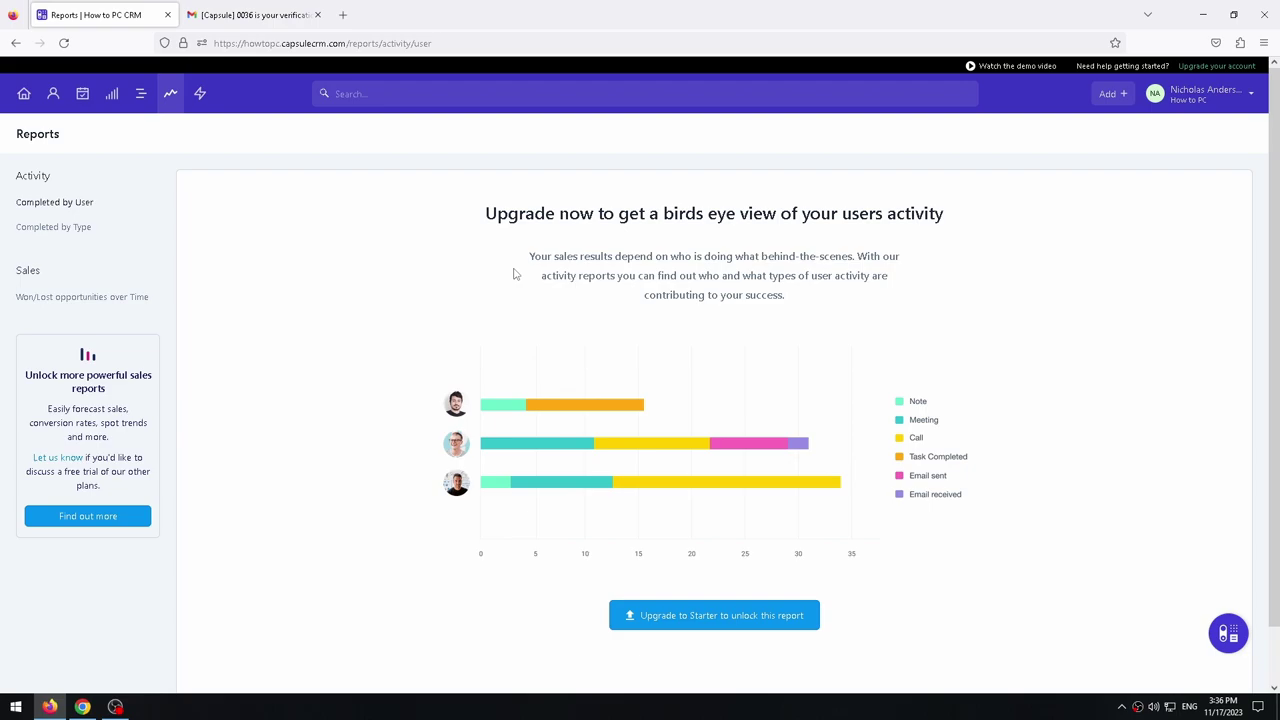
pyautogui.scroll(-1, 410, 418)
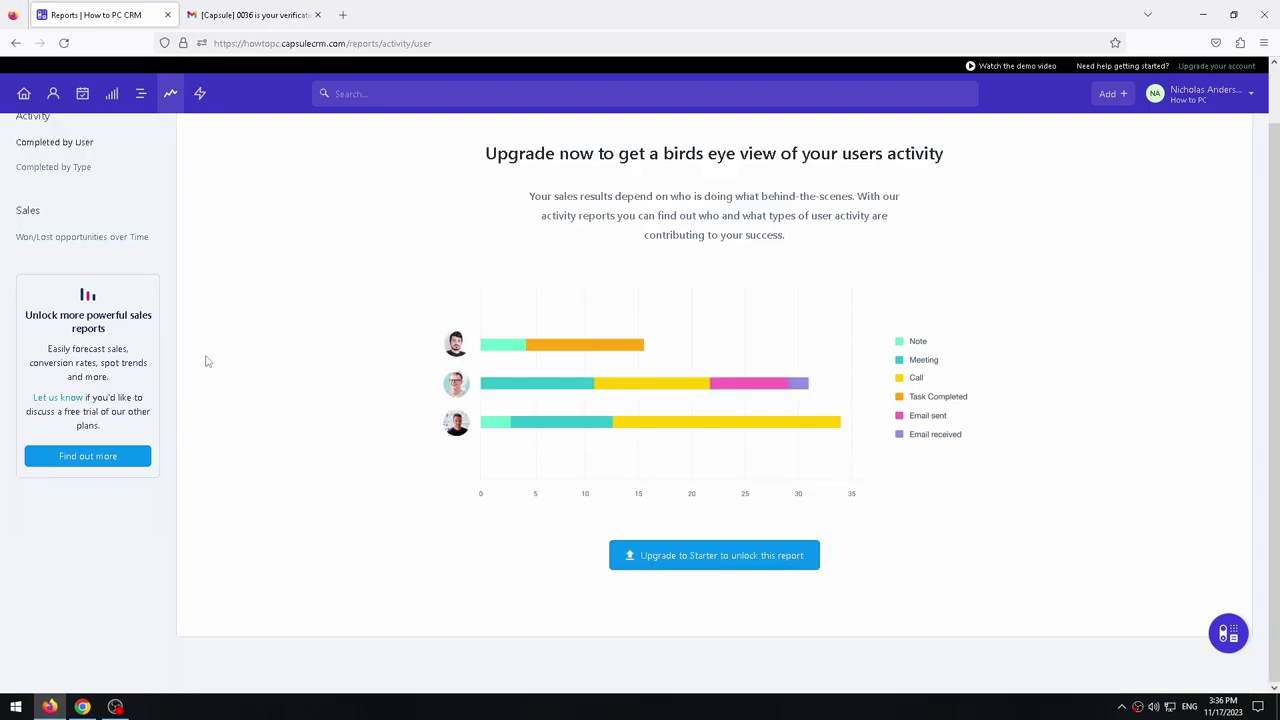
pyautogui.scroll(1, 210, 361)
pyautogui.scroll(-1, 515, 491)
pyautogui.moveTo(573, 551); pyautogui.dragTo(862, 557)
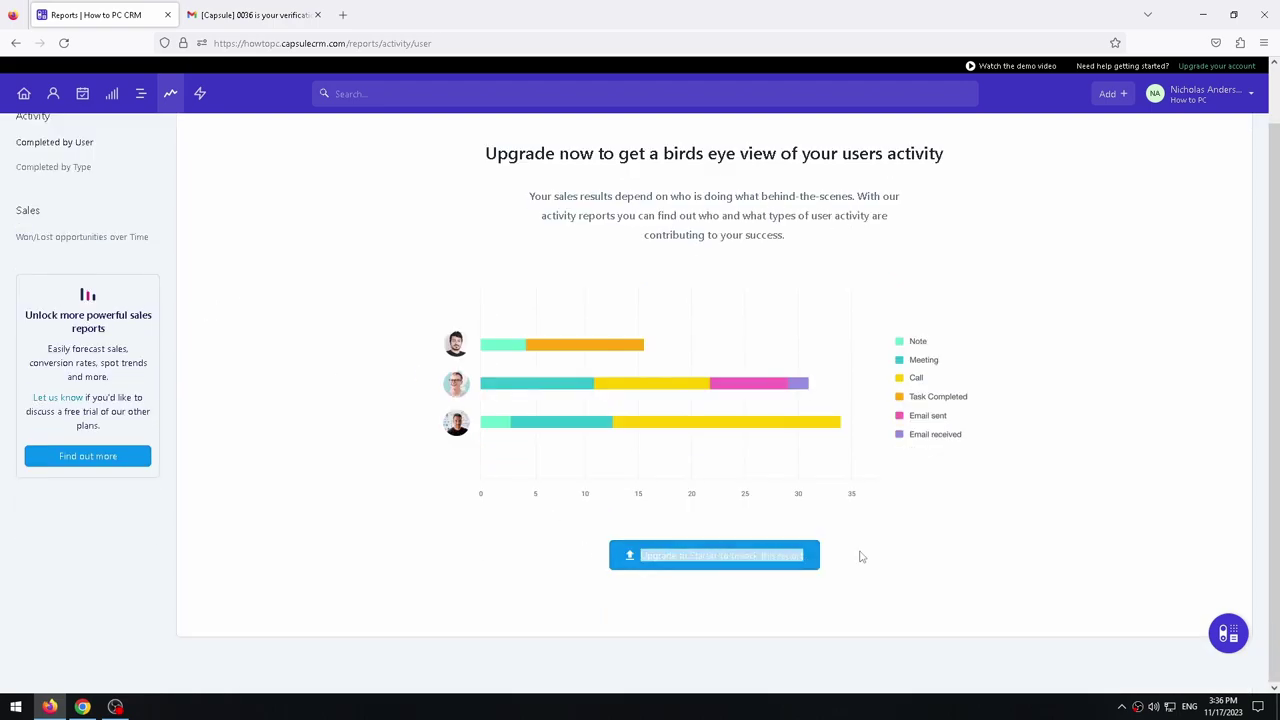
pyautogui.click(586, 553)
pyautogui.moveTo(420, 554); pyautogui.dragTo(883, 577)
pyautogui.click(455, 607)
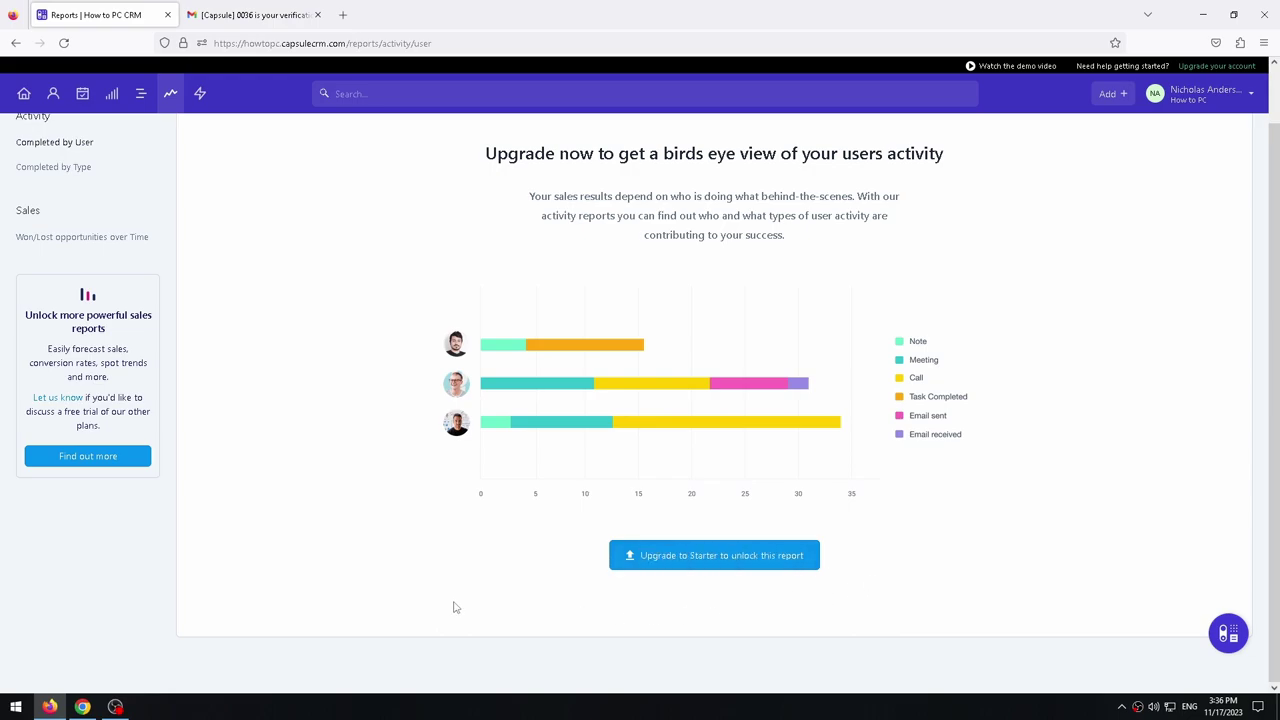
pyautogui.moveTo(419, 591); pyautogui.dragTo(1000, 571)
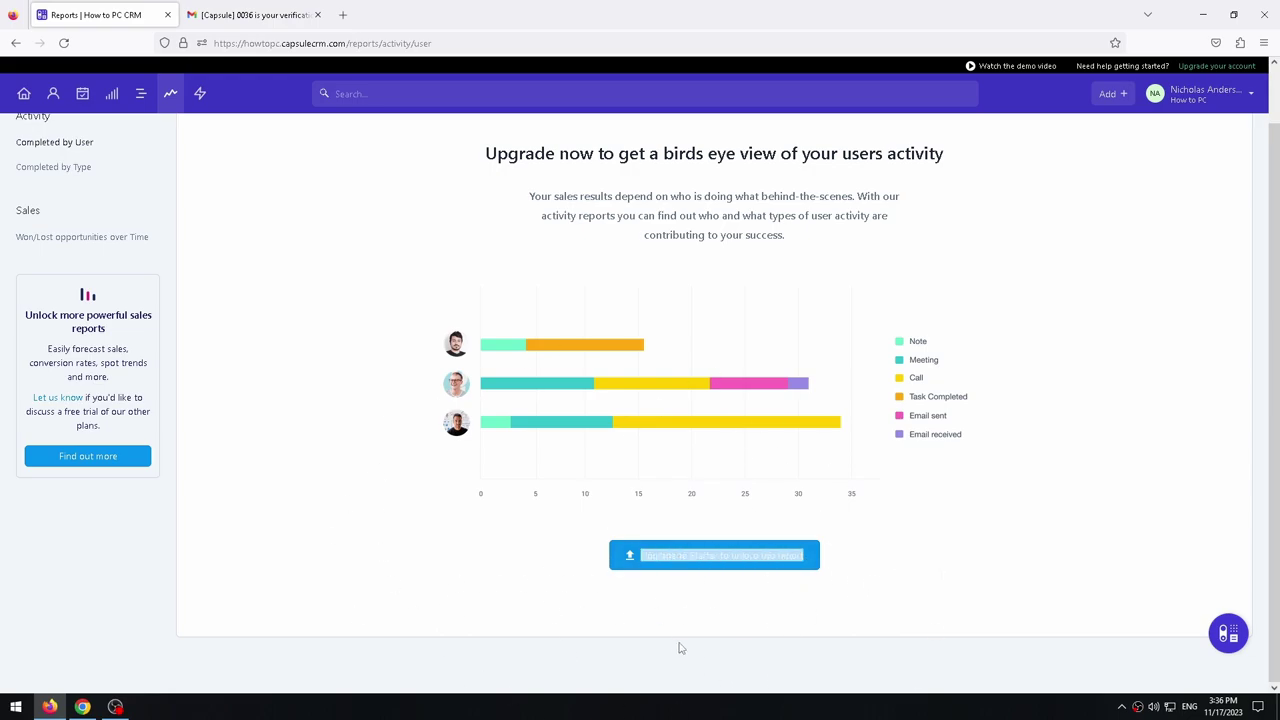
pyautogui.scroll(1, 527, 622)
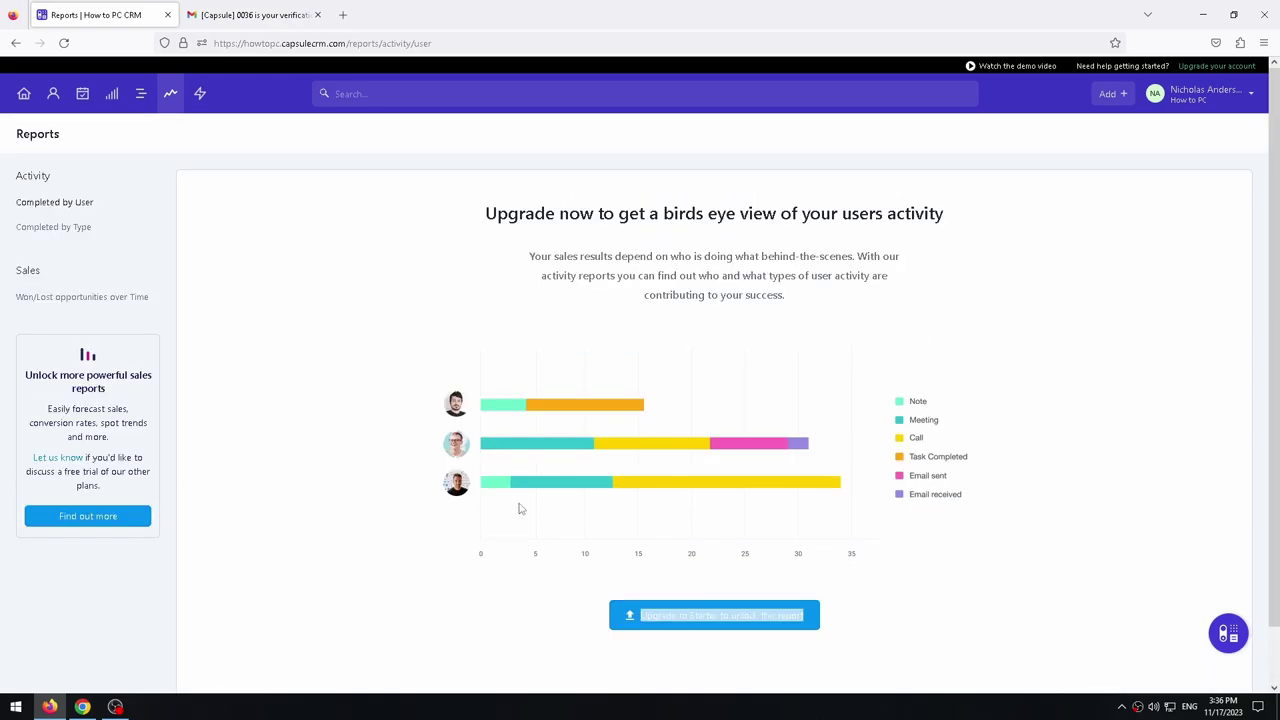
pyautogui.click(751, 394)
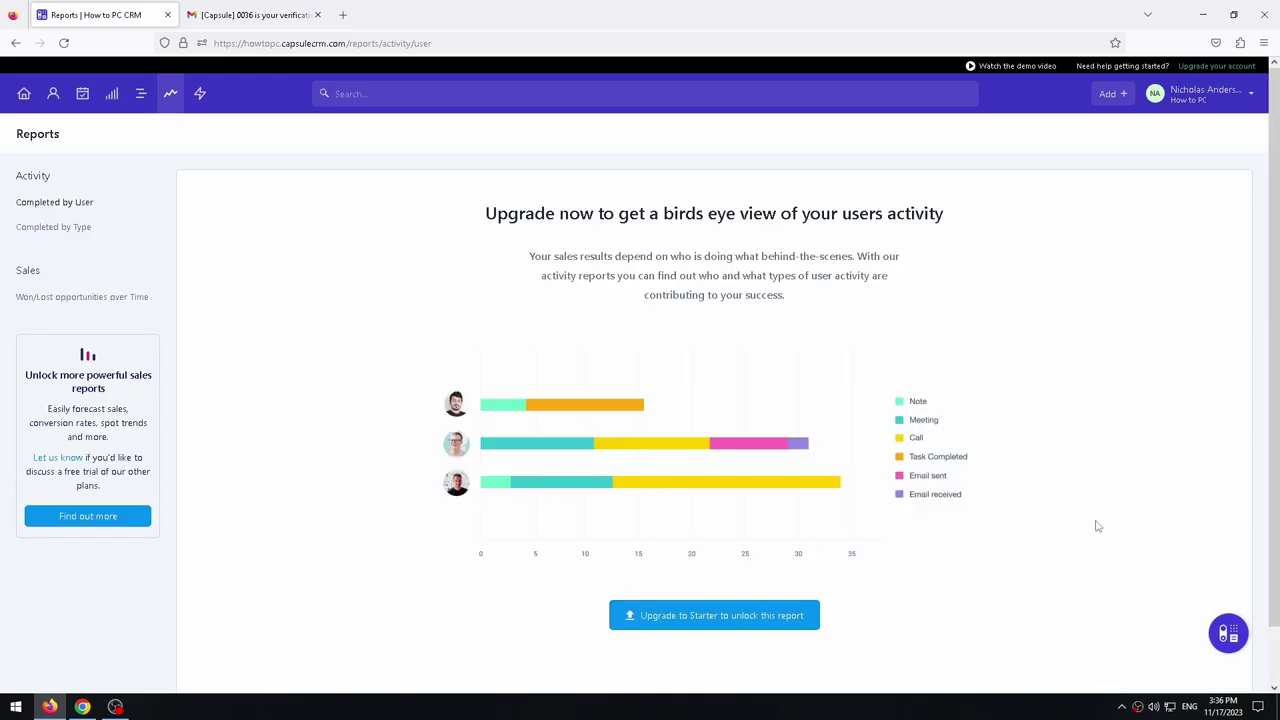
pyautogui.rightClick(1097, 520)
pyautogui.click(1040, 425)
# Open the Workflow Automations page and highlight its Upgrade to Growth text.
pyautogui.click(200, 96)
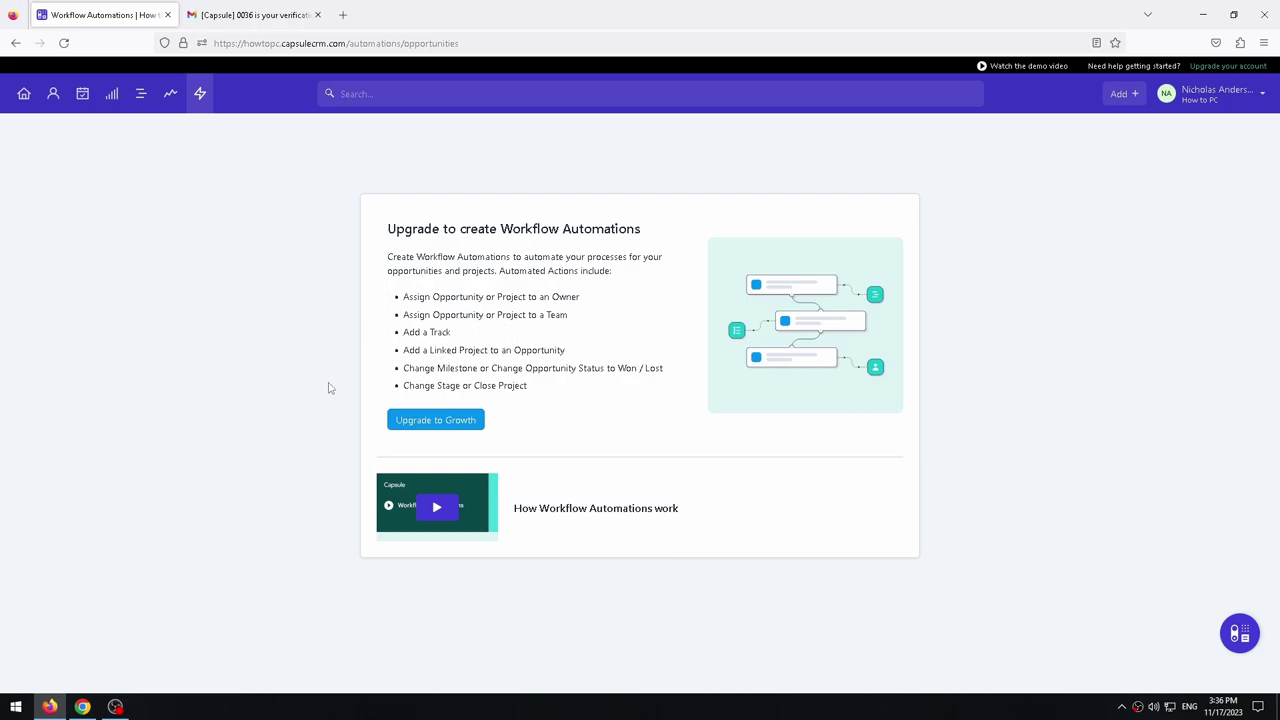
pyautogui.moveTo(383, 420); pyautogui.dragTo(538, 420)
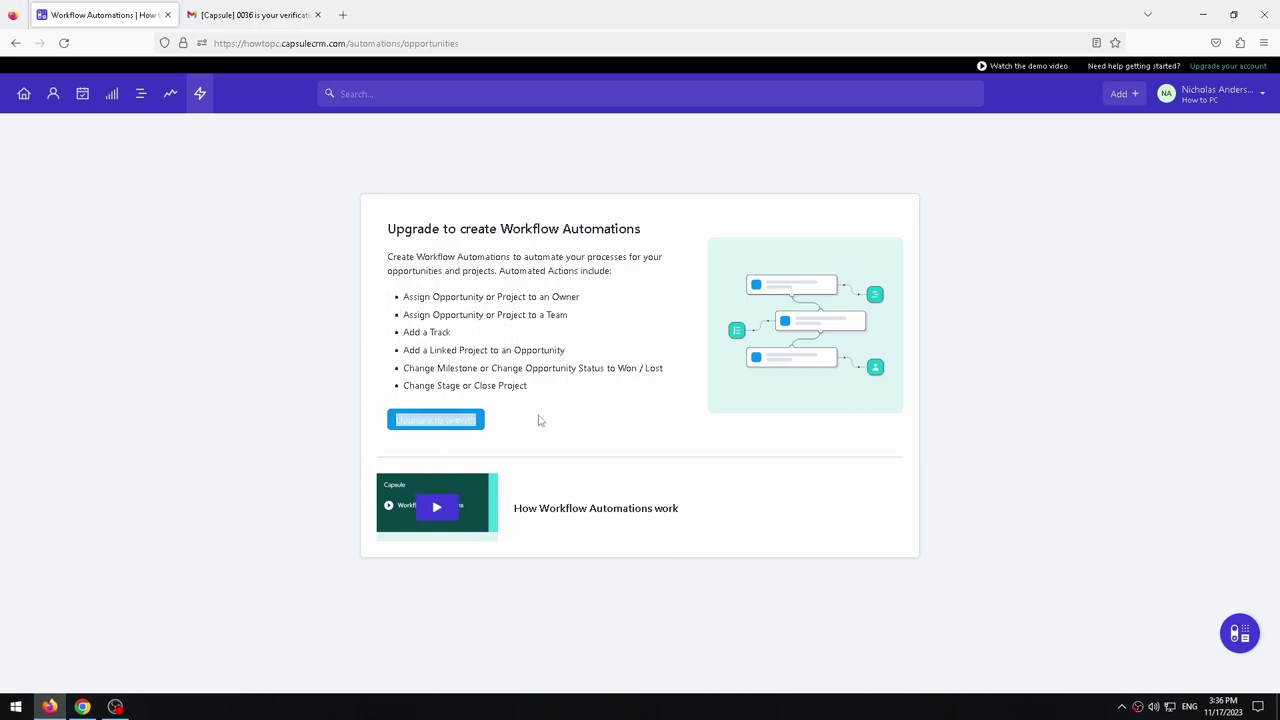
pyautogui.moveTo(335, 424); pyautogui.dragTo(618, 441)
pyautogui.click(620, 440)
# Bring up the browser's page context menu and dismiss it.
pyautogui.rightClick(622, 436)
pyautogui.rightClick(603, 400)
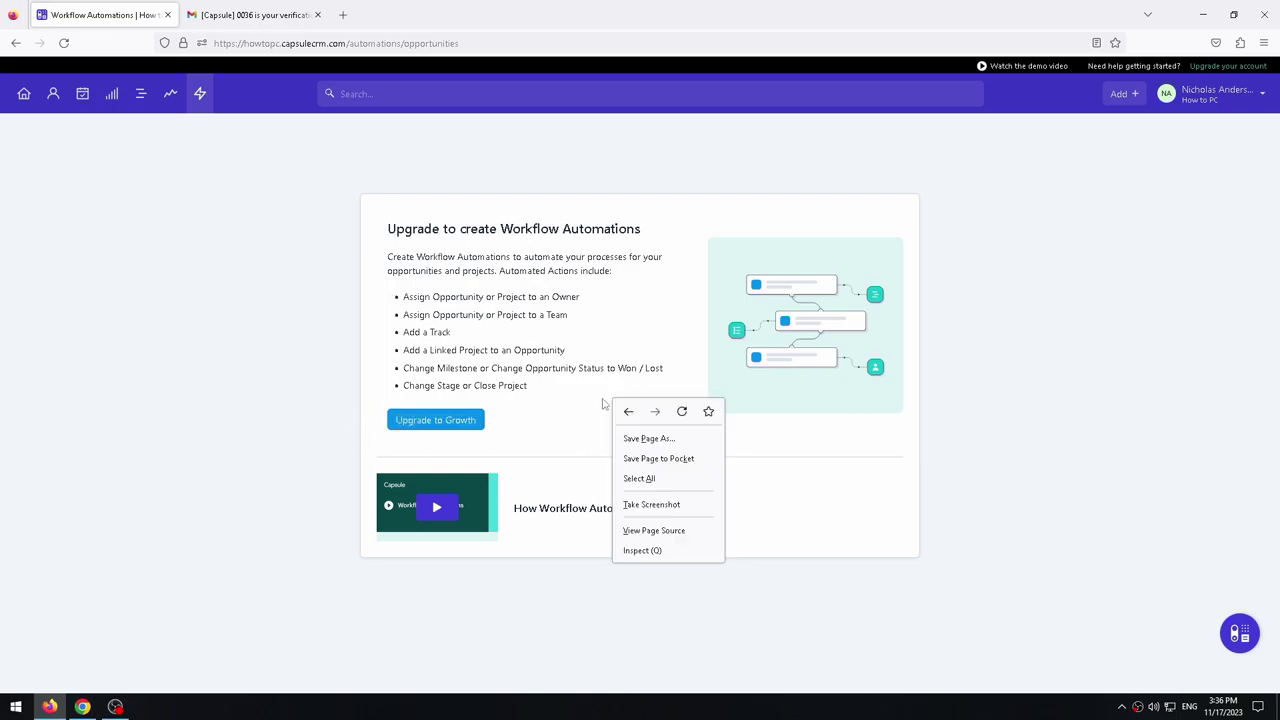
pyautogui.click(533, 393)
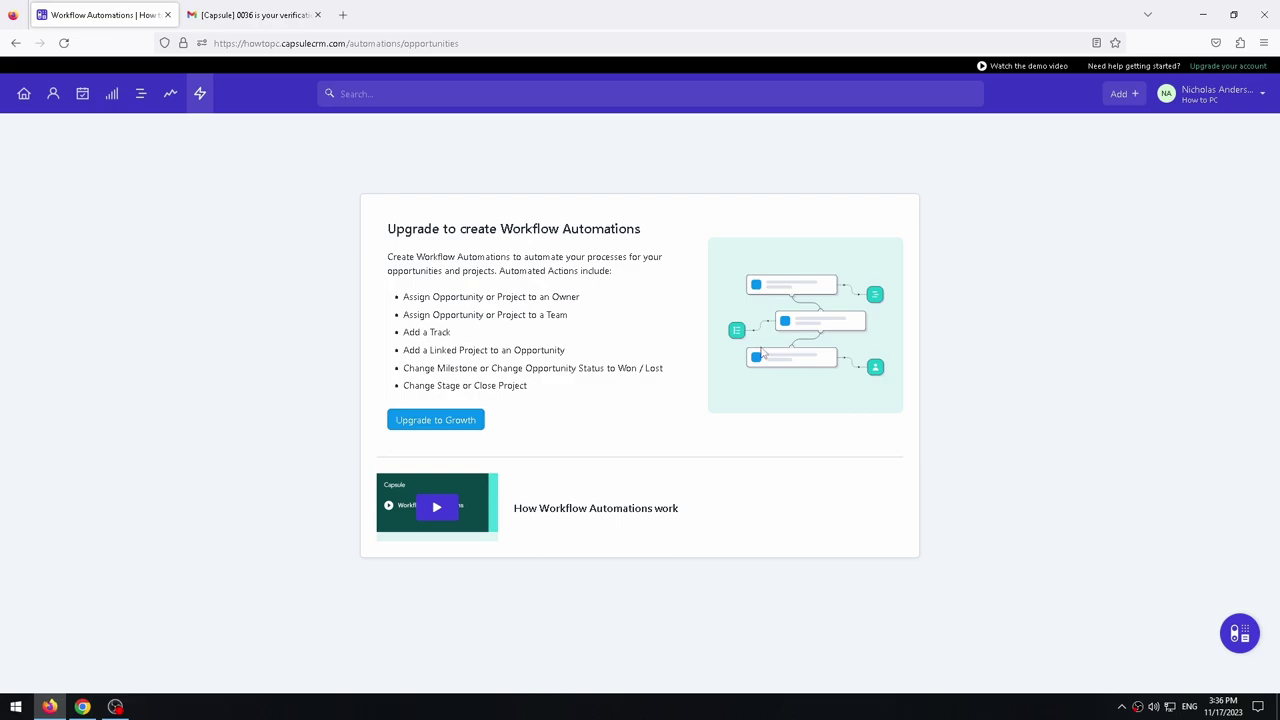
# Check the account menu, then reopen Add to list Person, Organization, Opportunity, Project, Import Contacts.
pyautogui.click(1120, 96)
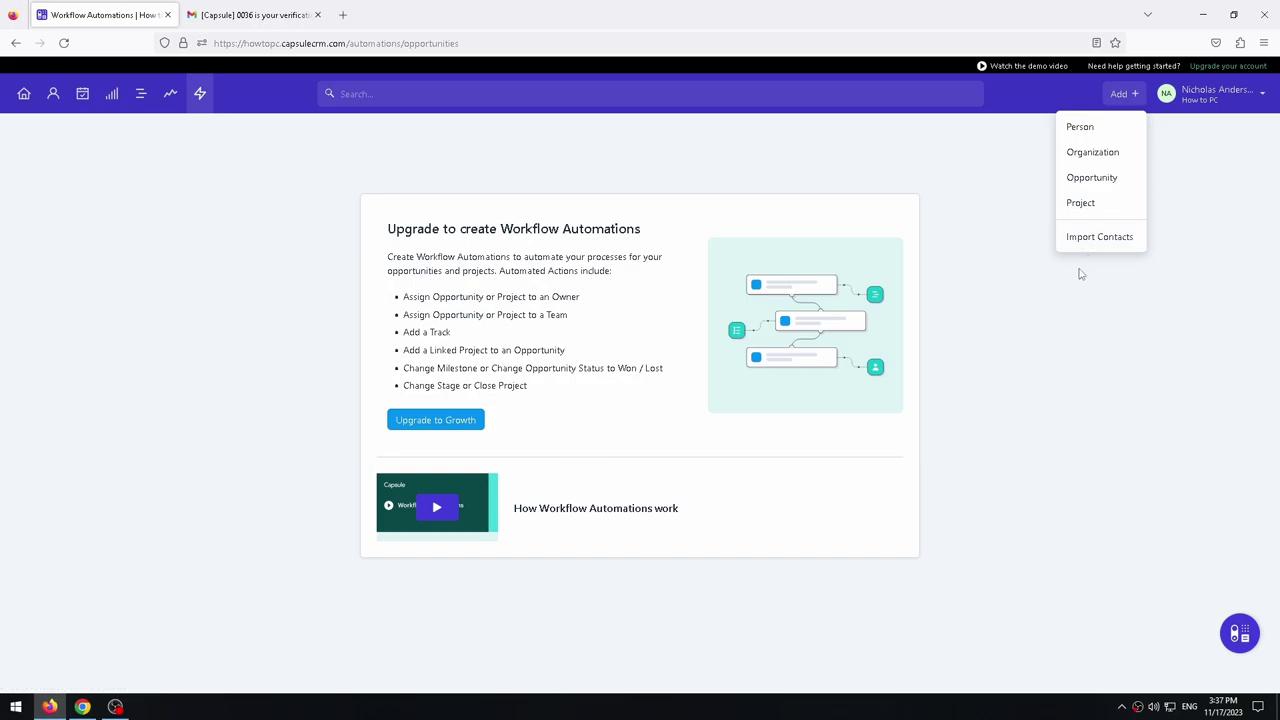
pyautogui.moveTo(908, 440); pyautogui.dragTo(1052, 479)
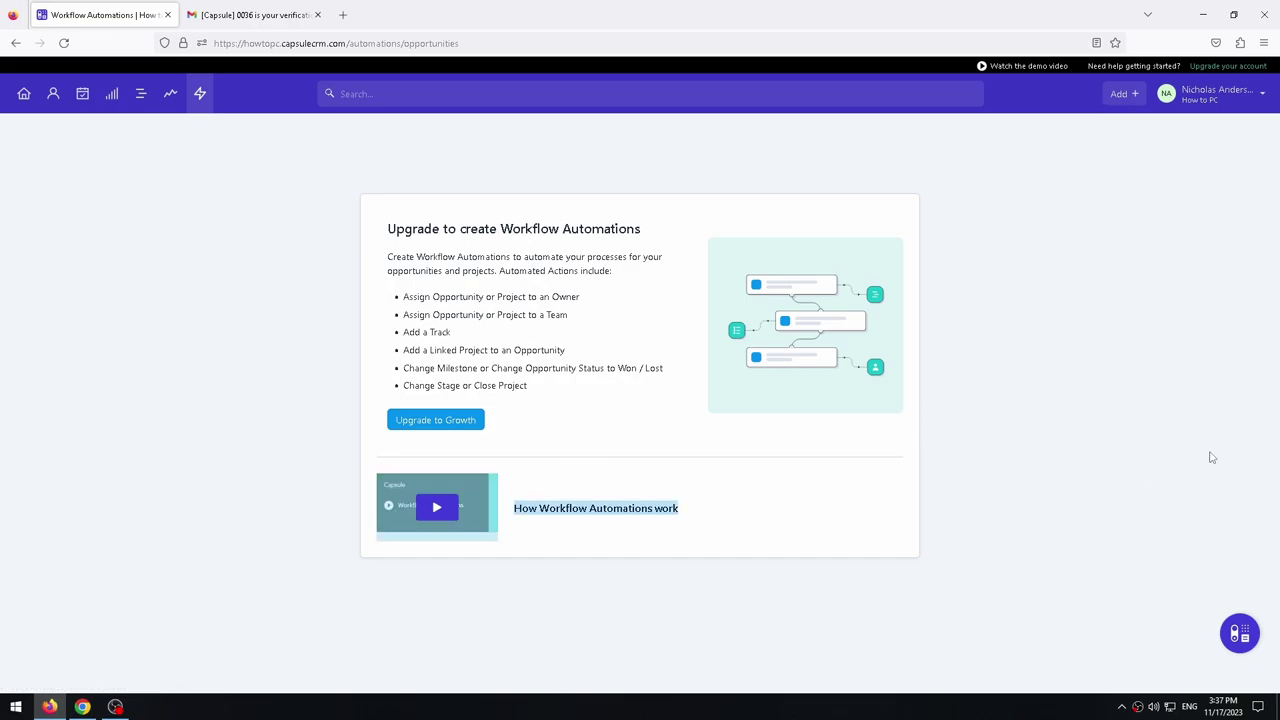
pyautogui.click(1222, 93)
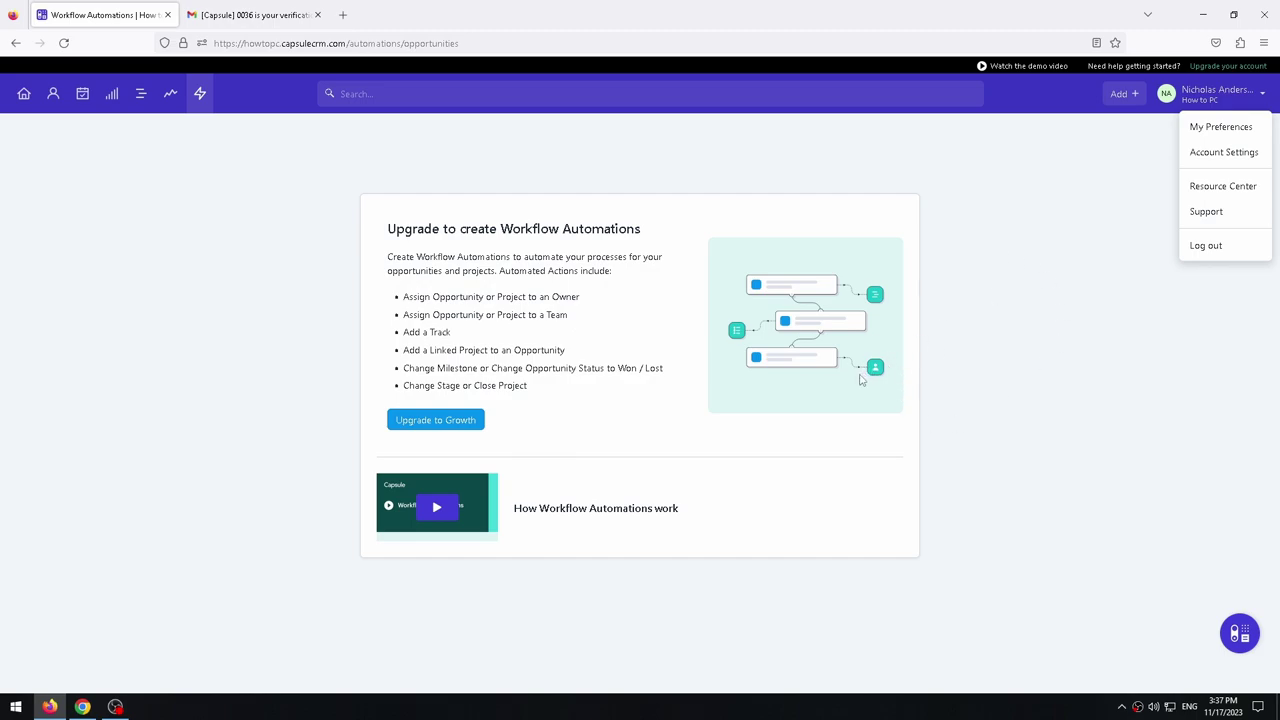
pyautogui.click(1027, 346)
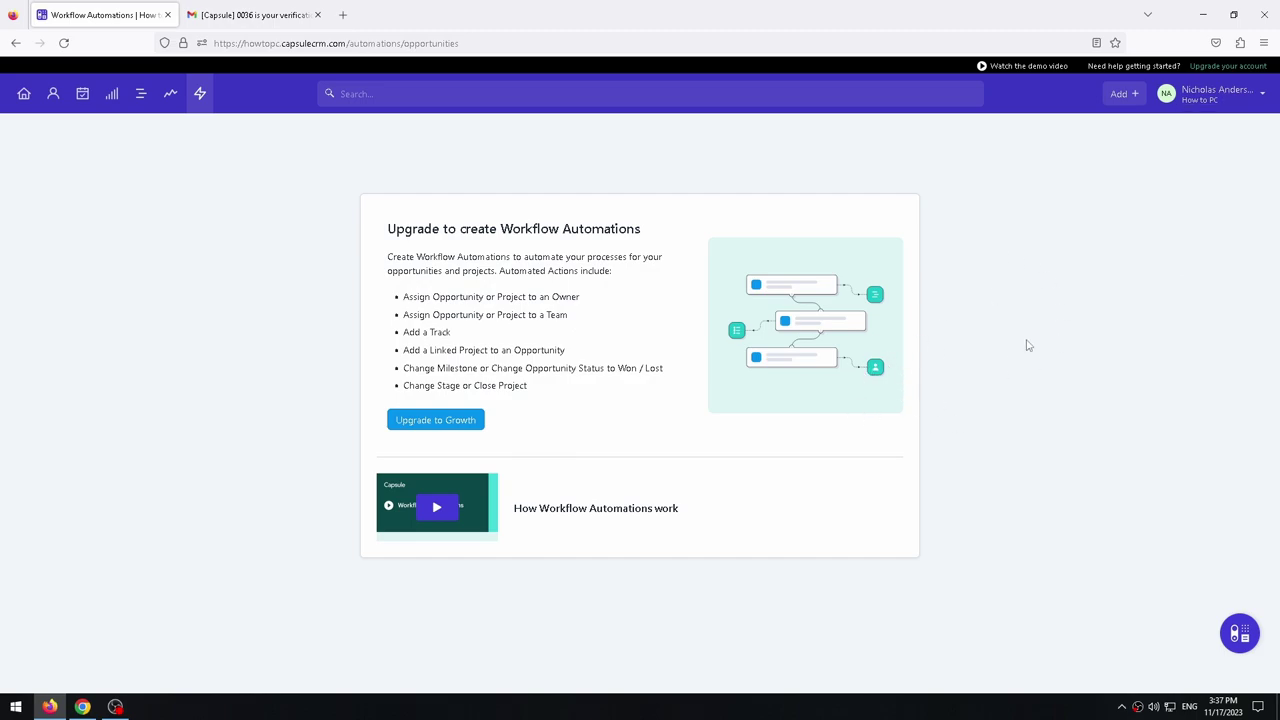
pyautogui.click(1122, 96)
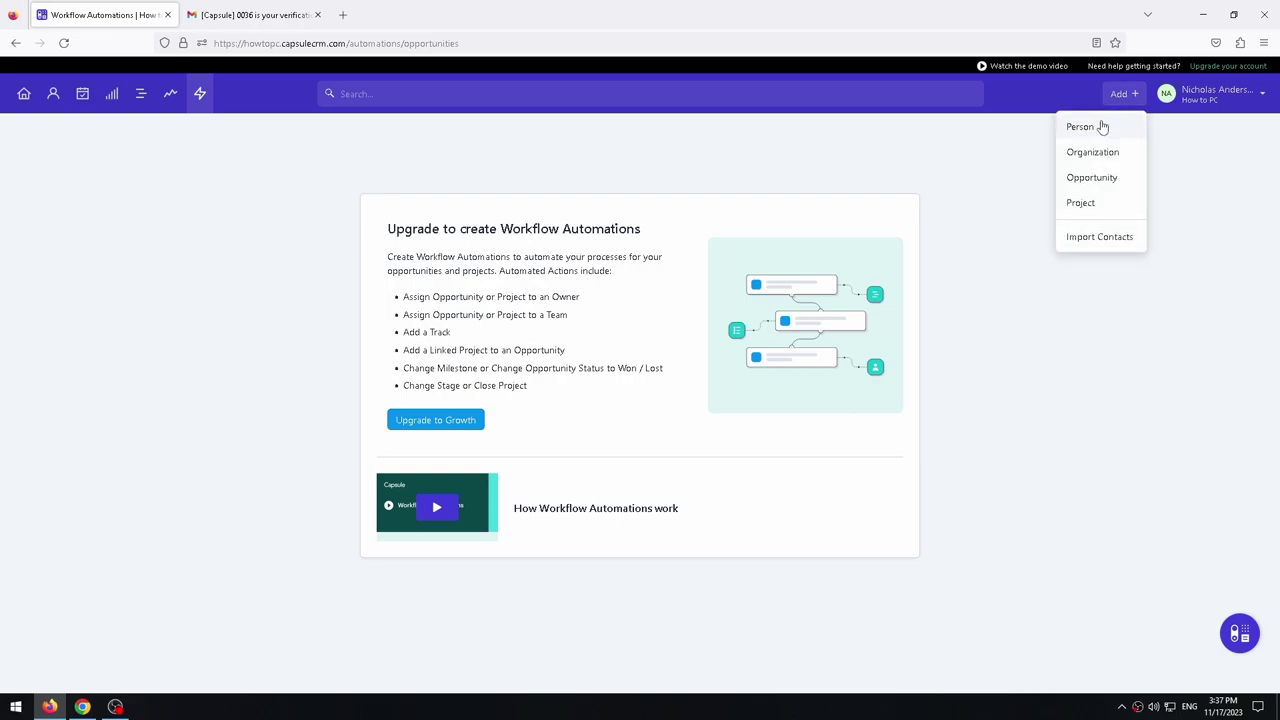
# Start a new person with title Mr and enter the first name.
pyautogui.click(1100, 127)
pyautogui.click(78, 219)
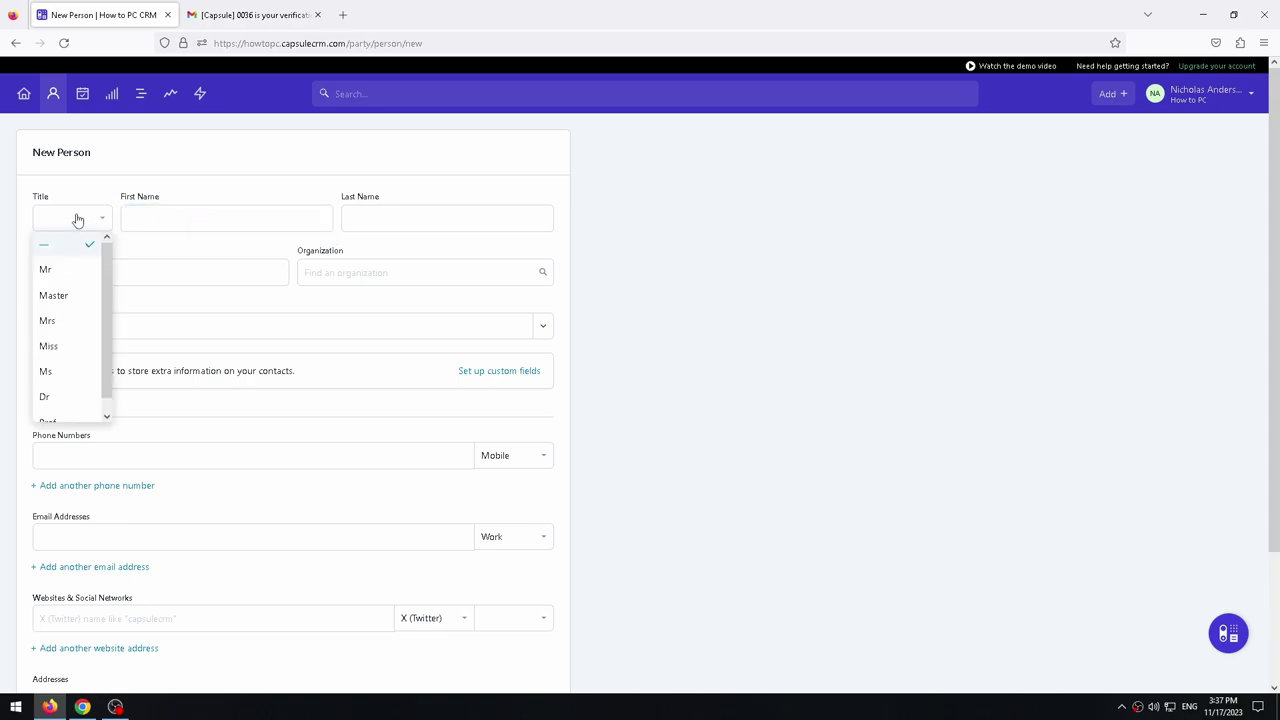
pyautogui.click(48, 270)
pyautogui.click(168, 216)
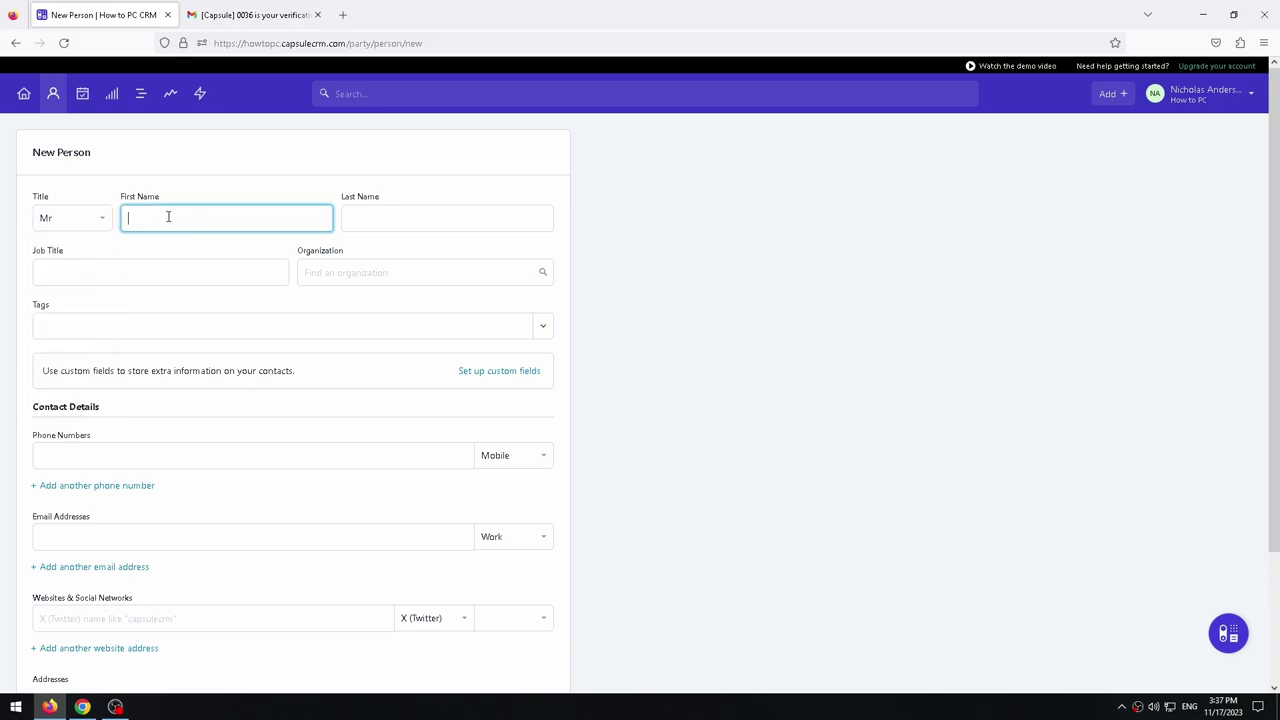
pyautogui.click(729, 258)
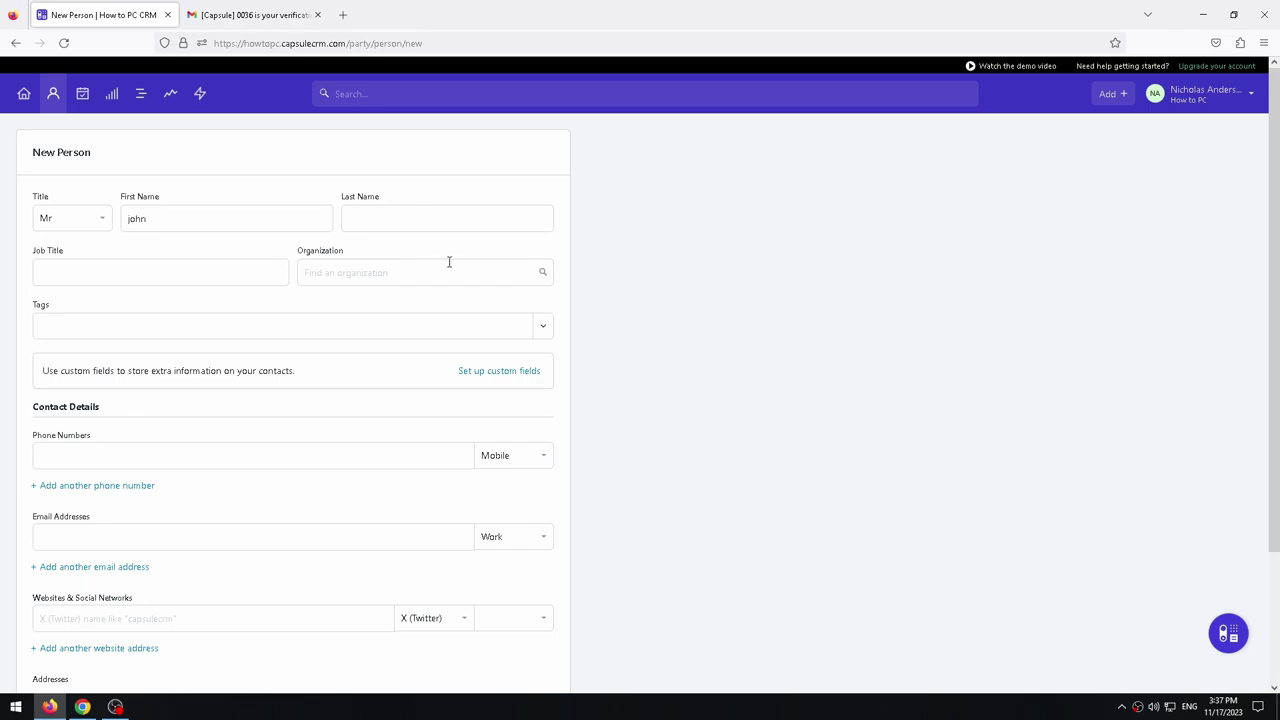
# Enter the person's work email address and save the new contact.
pyautogui.scroll(-1, 175, 296)
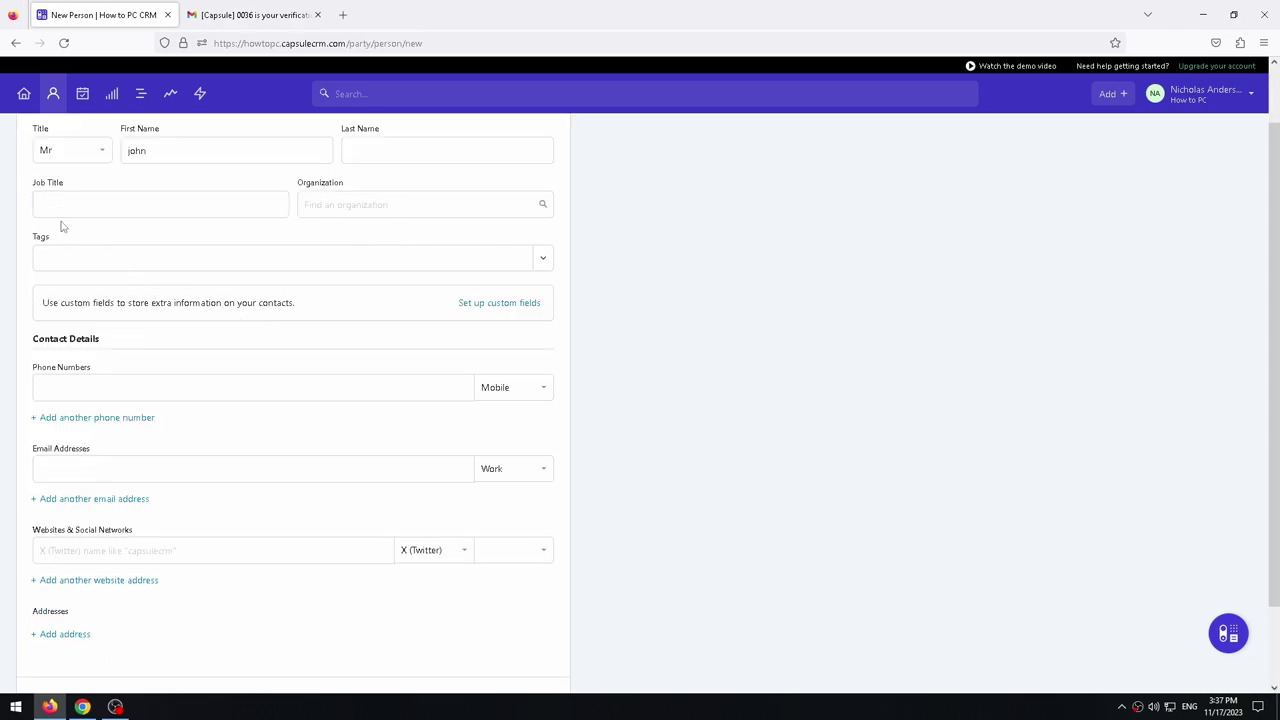
pyautogui.click(54, 268)
pyautogui.click(83, 204)
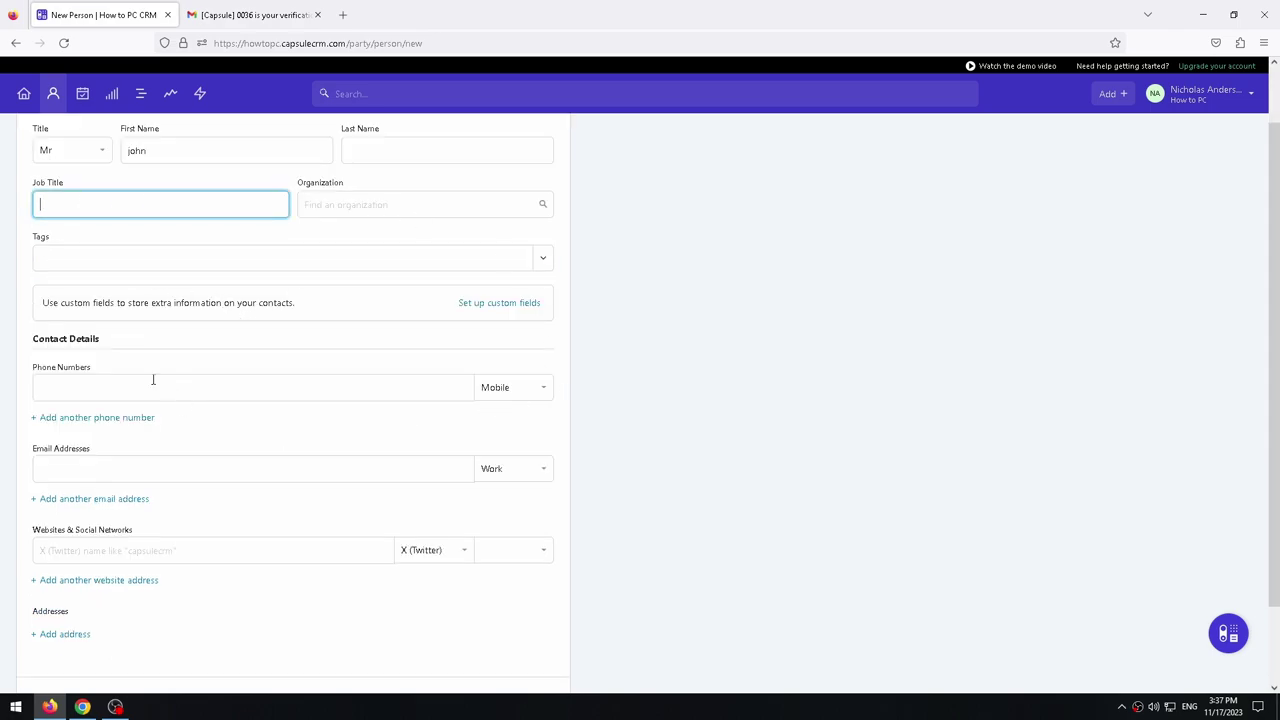
pyautogui.click(131, 385)
pyautogui.click(116, 468)
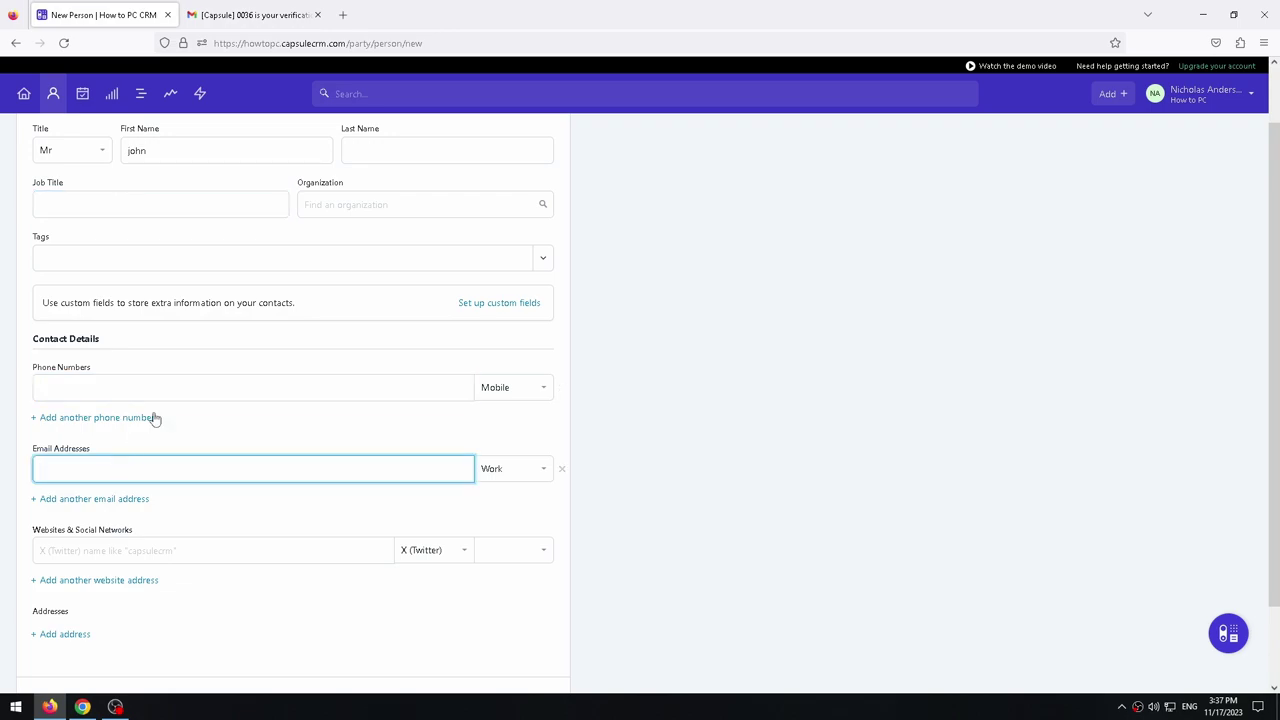
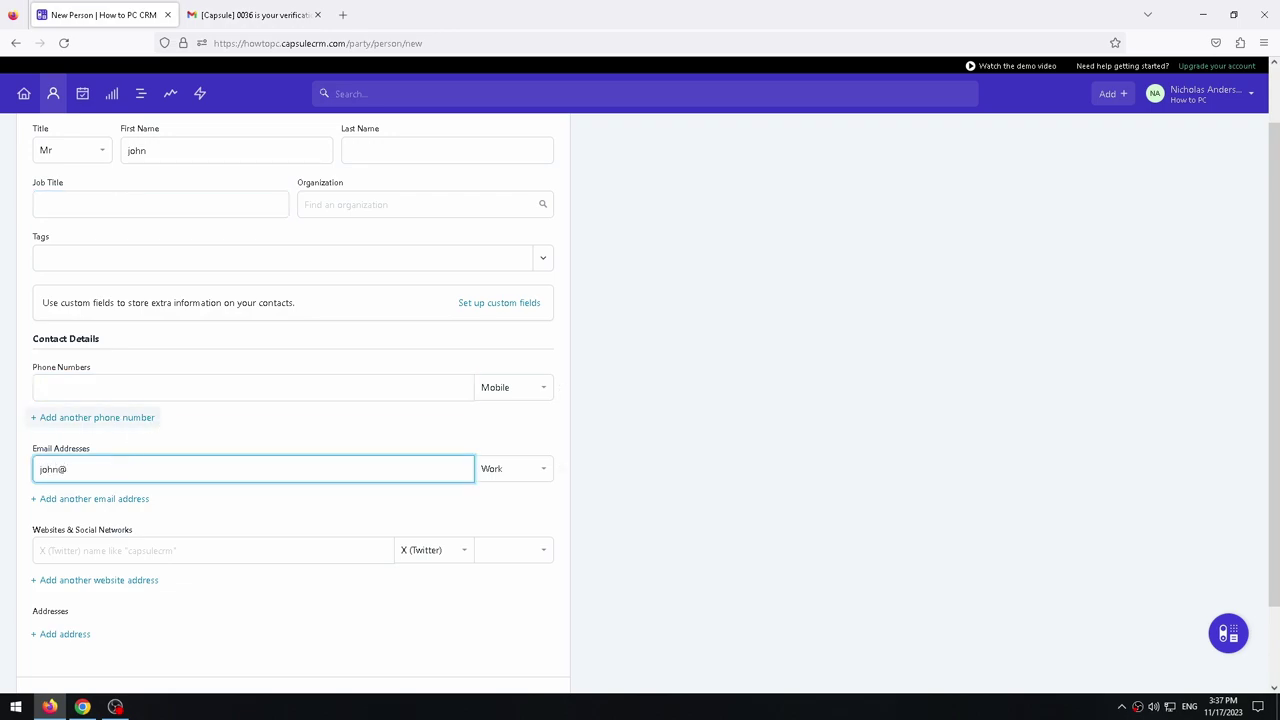
pyautogui.click(918, 392)
pyautogui.scroll(-2, 466, 531)
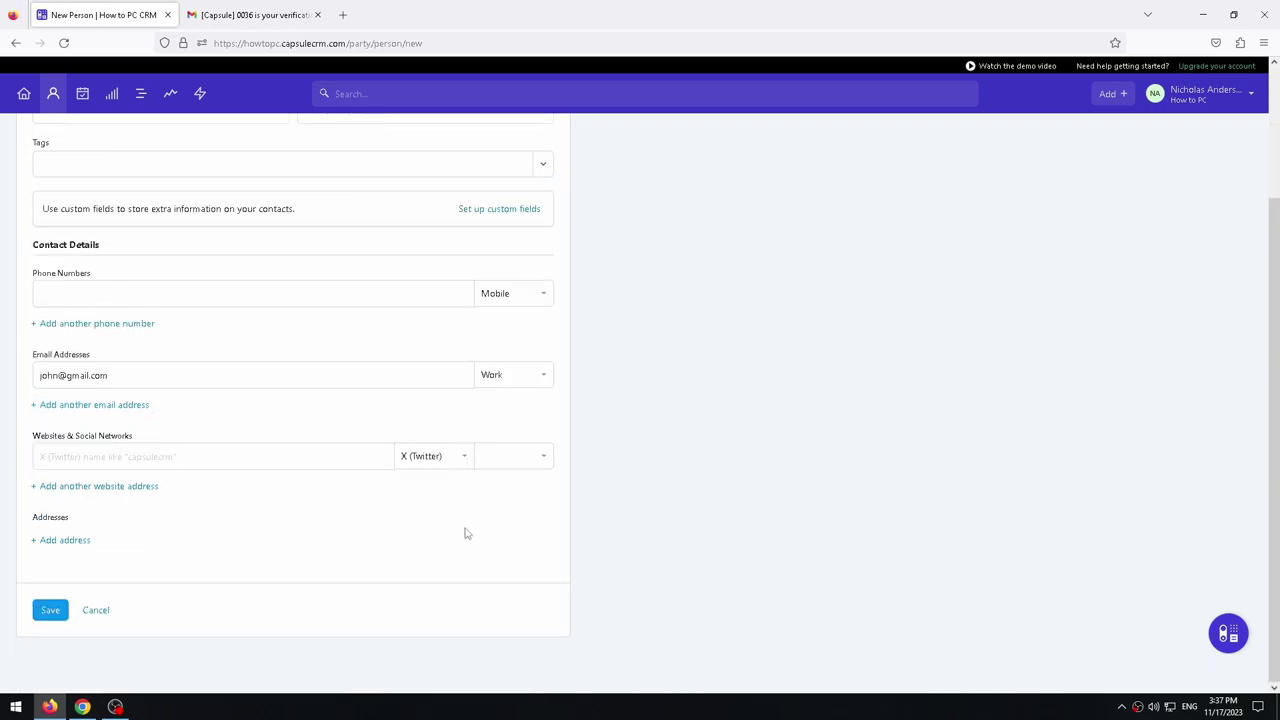
pyautogui.click(49, 612)
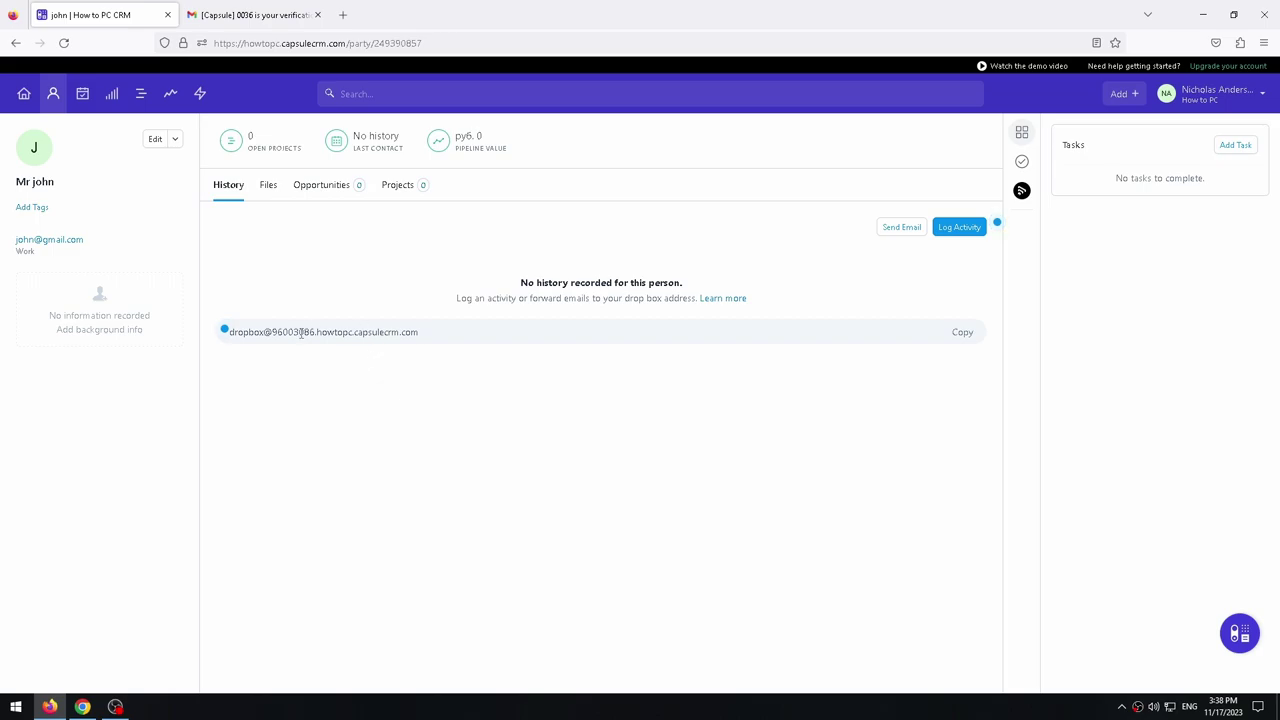
# Go to the contacts list and start a new project called 'new project'.
pyautogui.click(300, 332)
pyautogui.click(53, 93)
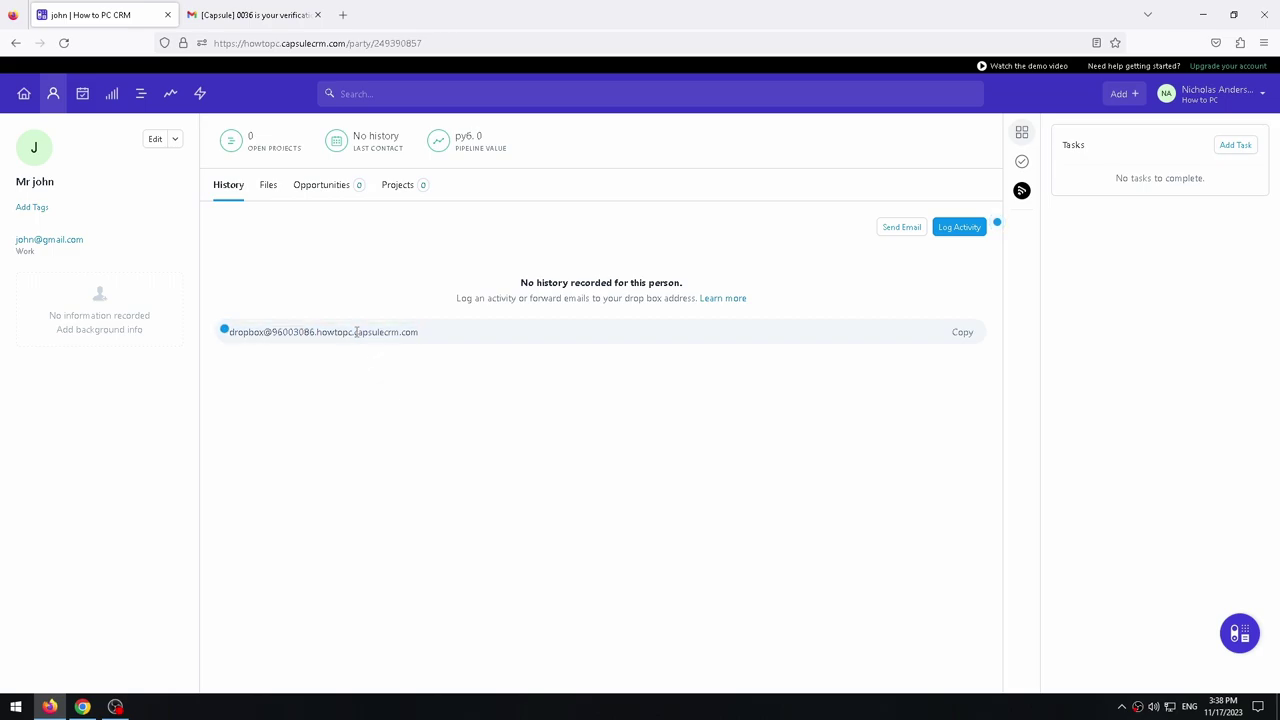
pyautogui.click(1122, 97)
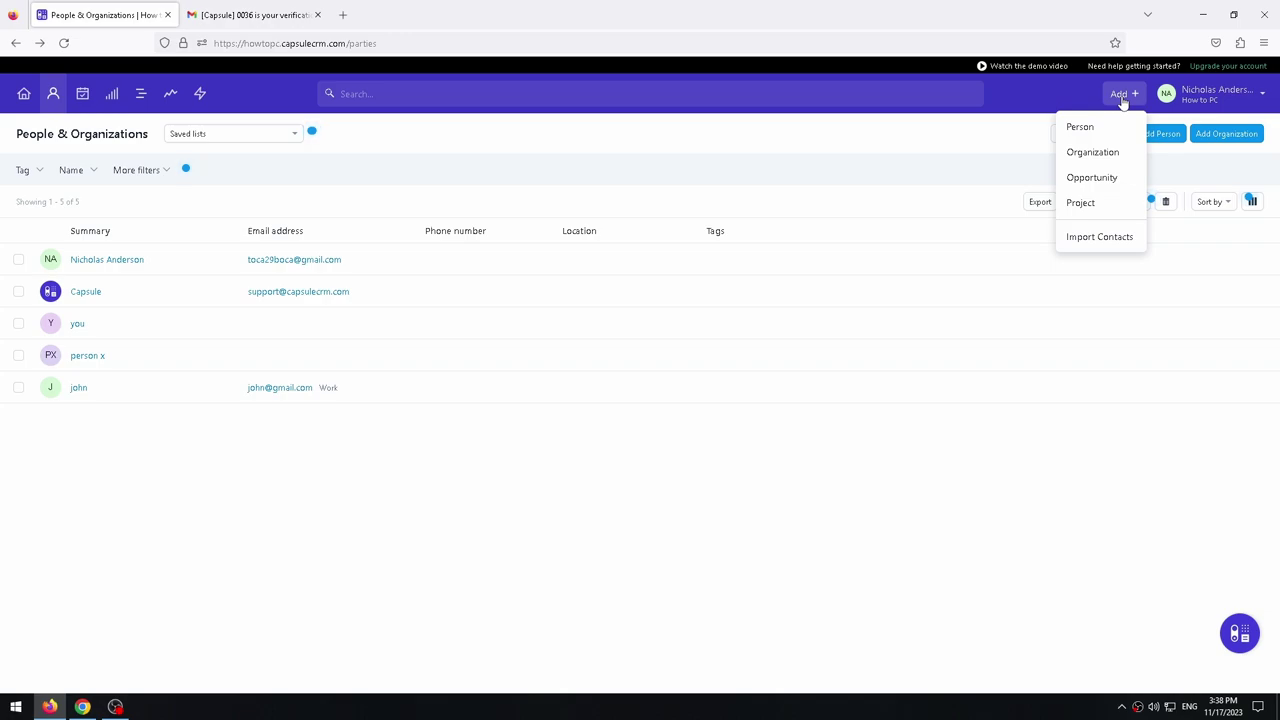
pyautogui.click(1088, 200)
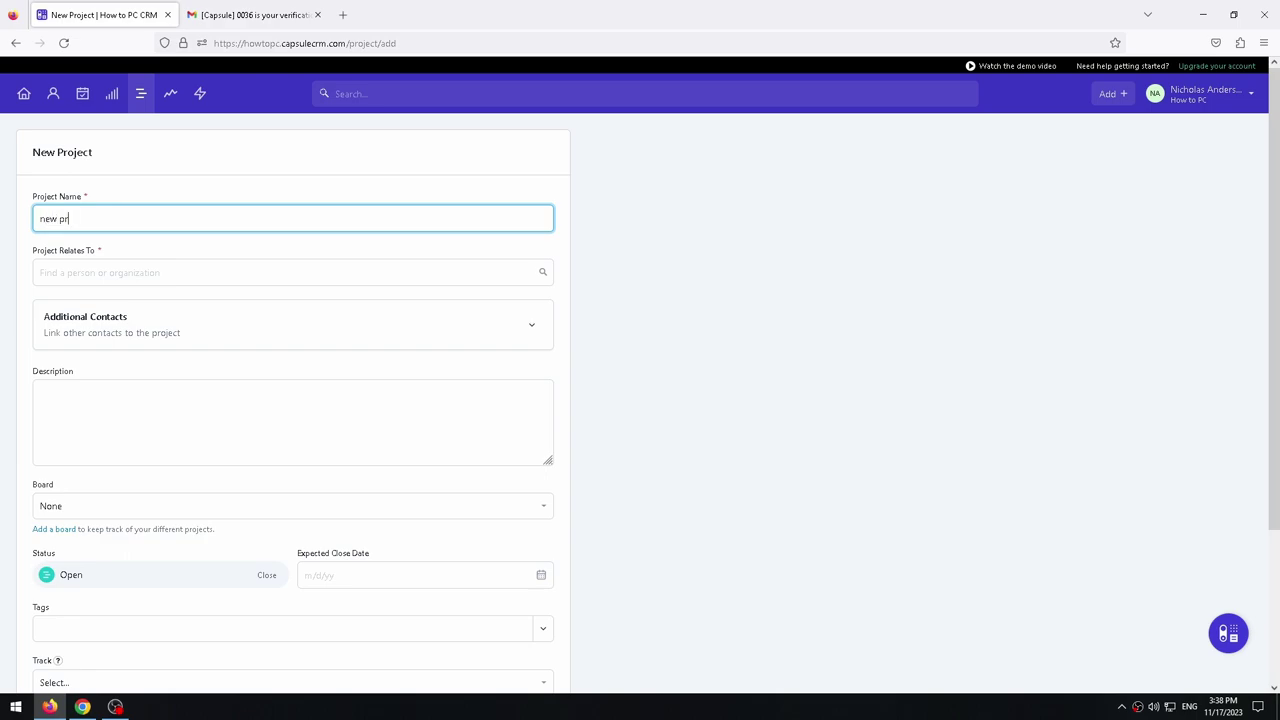
# Relate the project to the account owner, describe it as 'qwerty', and save.
pyautogui.click(123, 273)
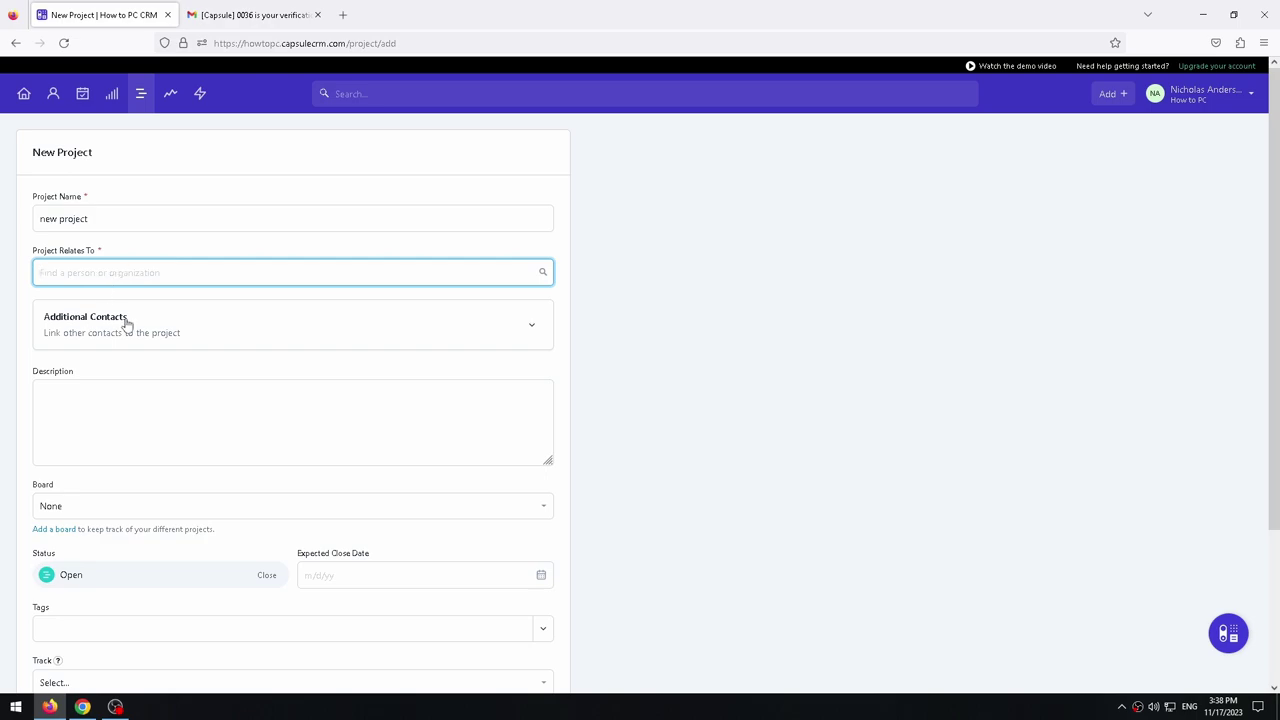
pyautogui.write('ni')
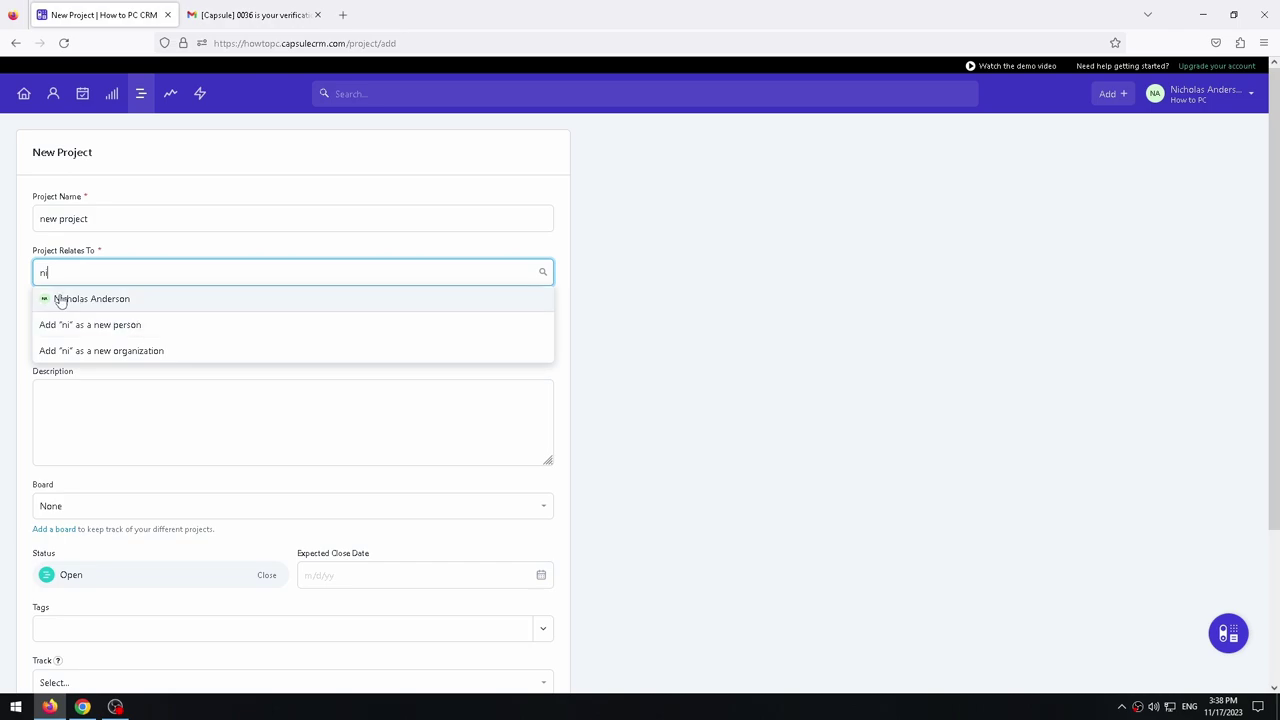
pyautogui.click(100, 298)
pyautogui.scroll(-4, 120, 400)
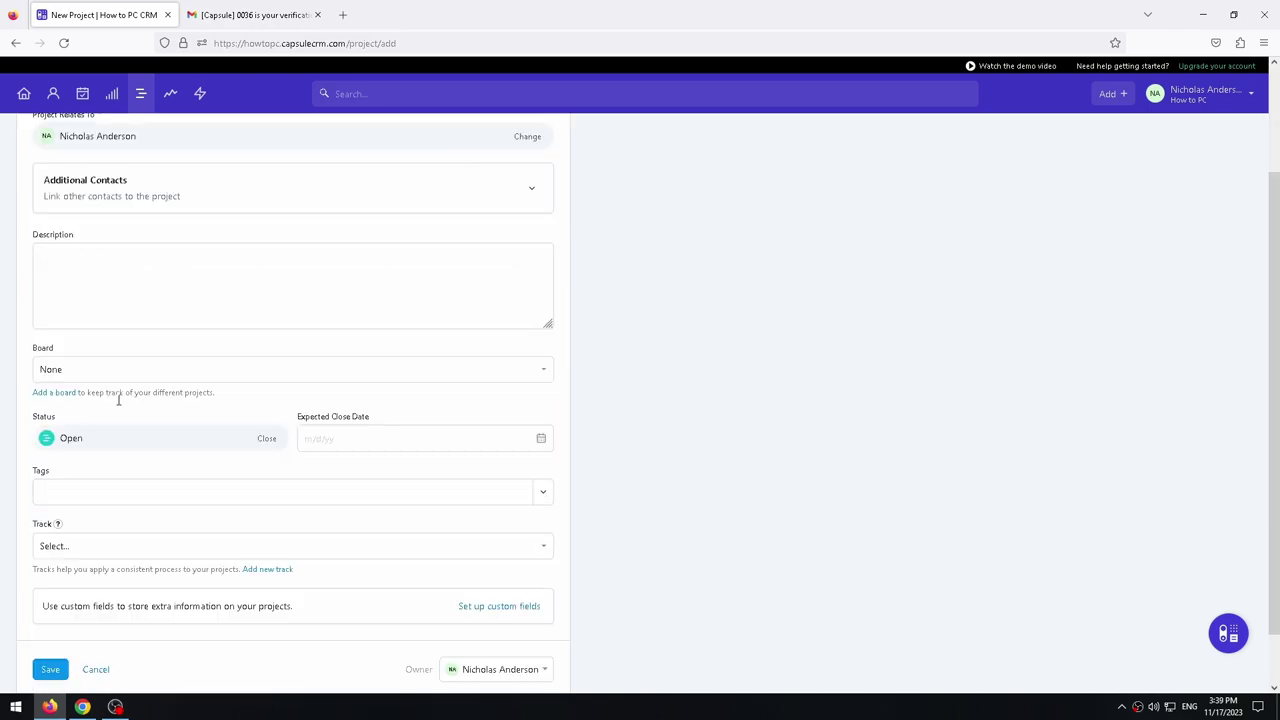
pyautogui.scroll(1, 100, 450)
pyautogui.click(63, 296)
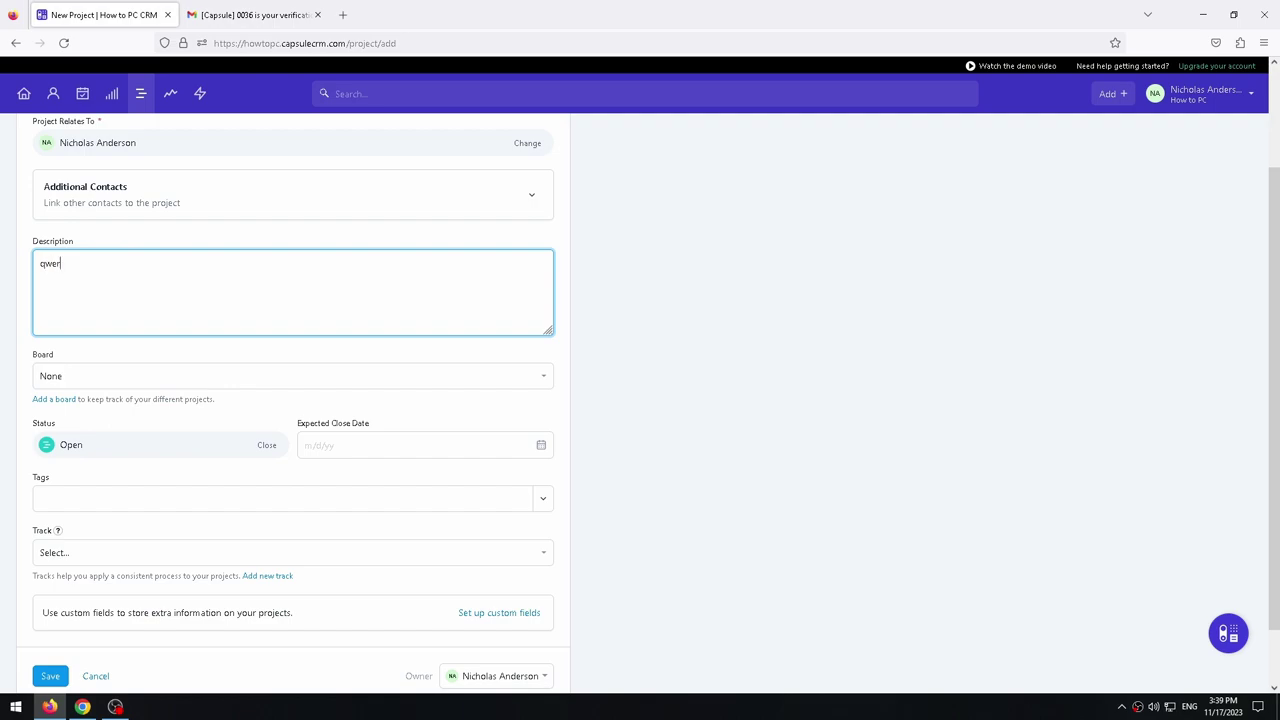
pyautogui.write('qwerty')
pyautogui.scroll(-1, 53, 611)
pyautogui.click(53, 611)
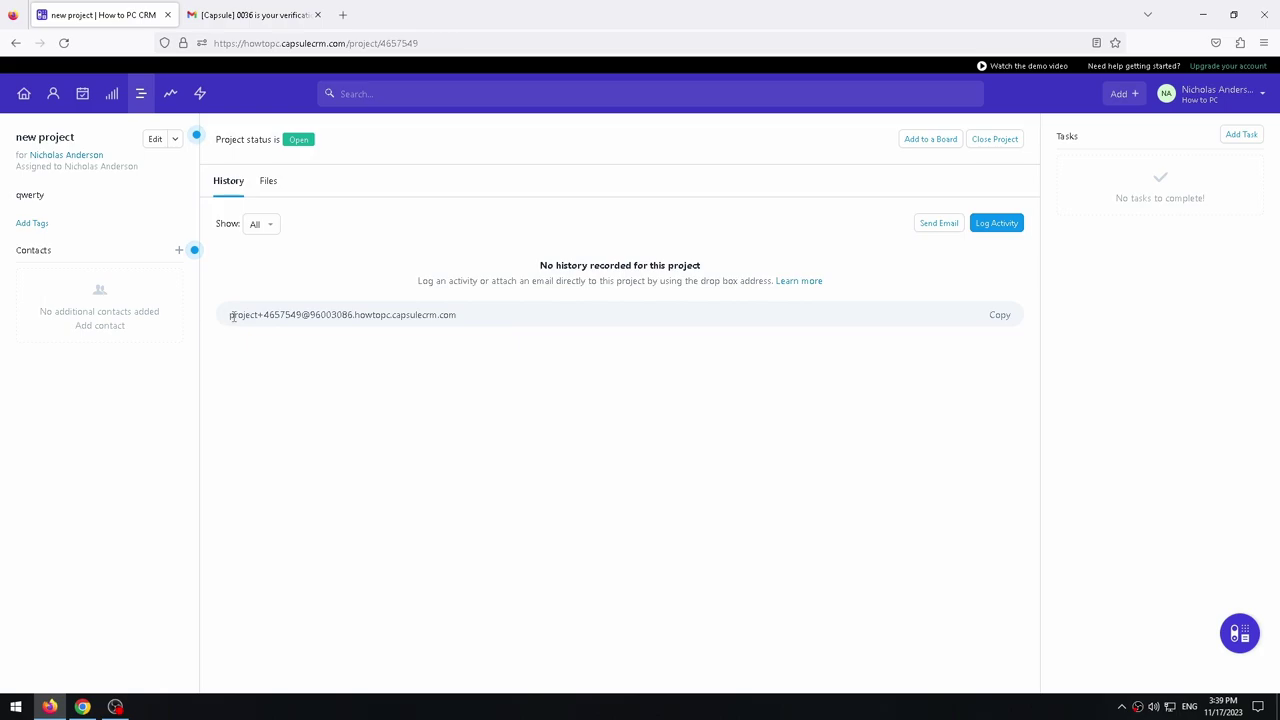
# View projects as a list, open 'new project', then return to the dashboard.
pyautogui.moveTo(228, 315); pyautogui.dragTo(546, 320)
pyautogui.click(546, 320)
pyautogui.click(141, 93)
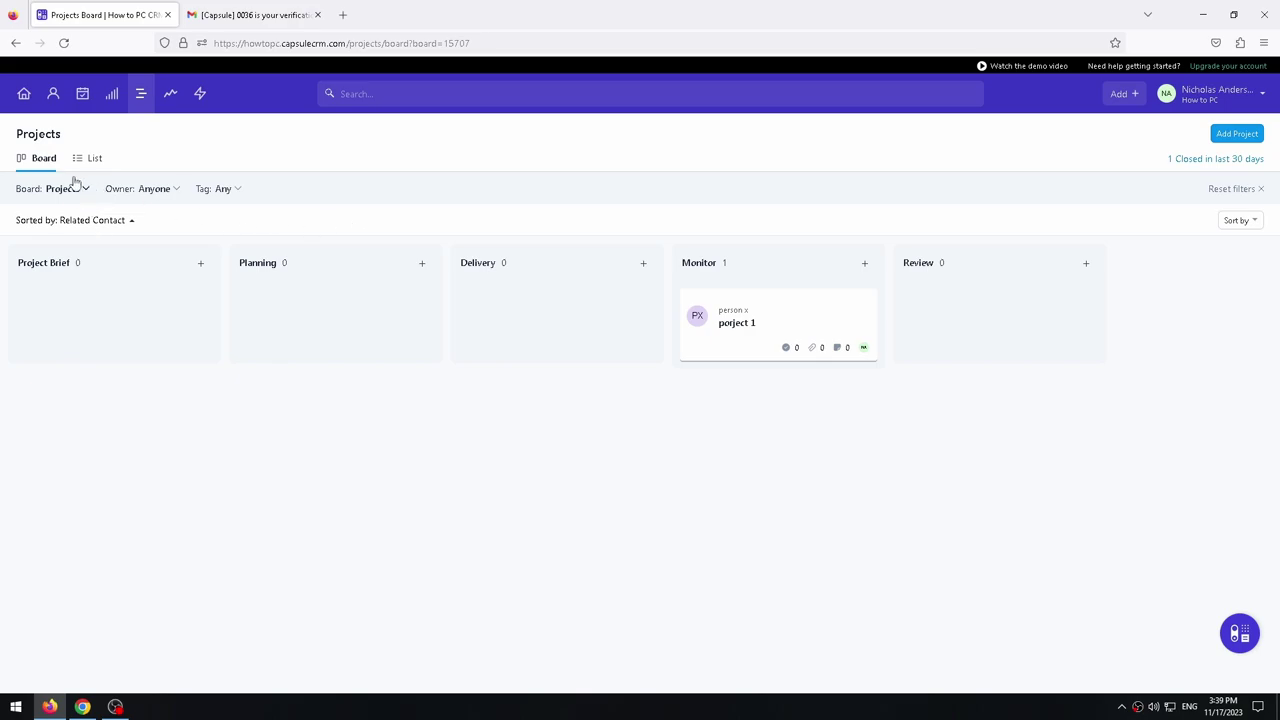
pyautogui.click(92, 158)
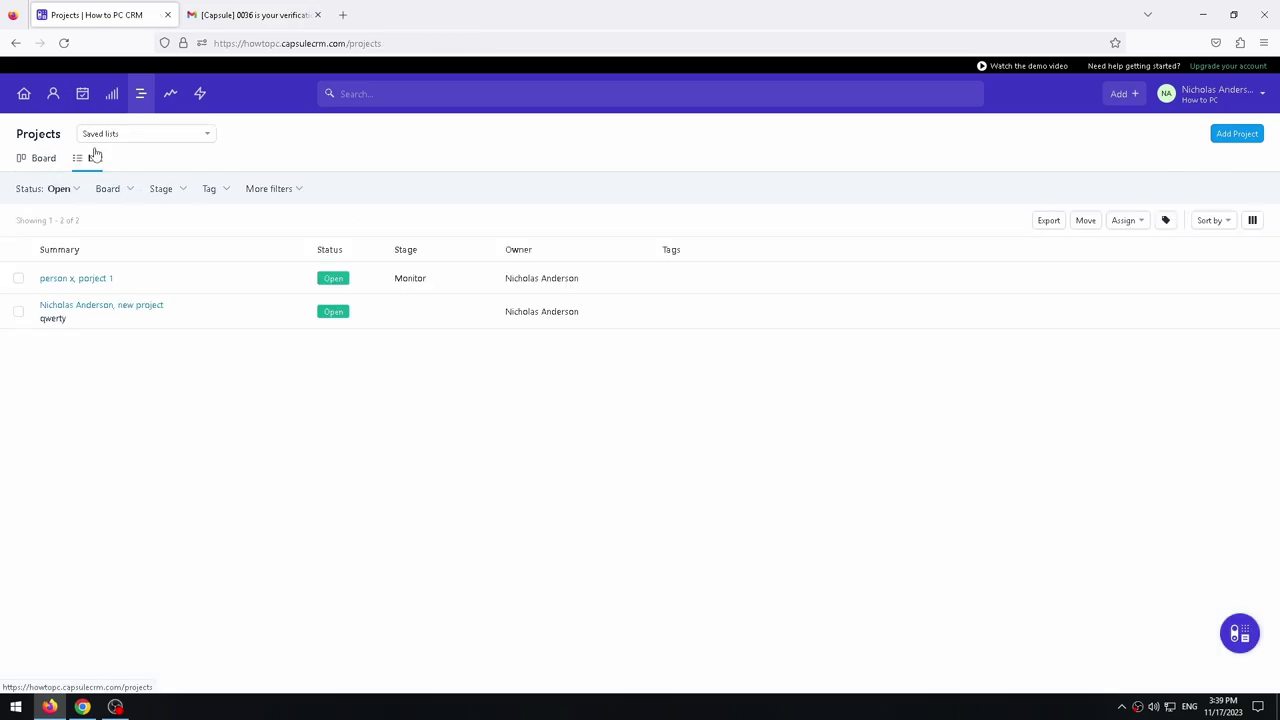
pyautogui.click(66, 312)
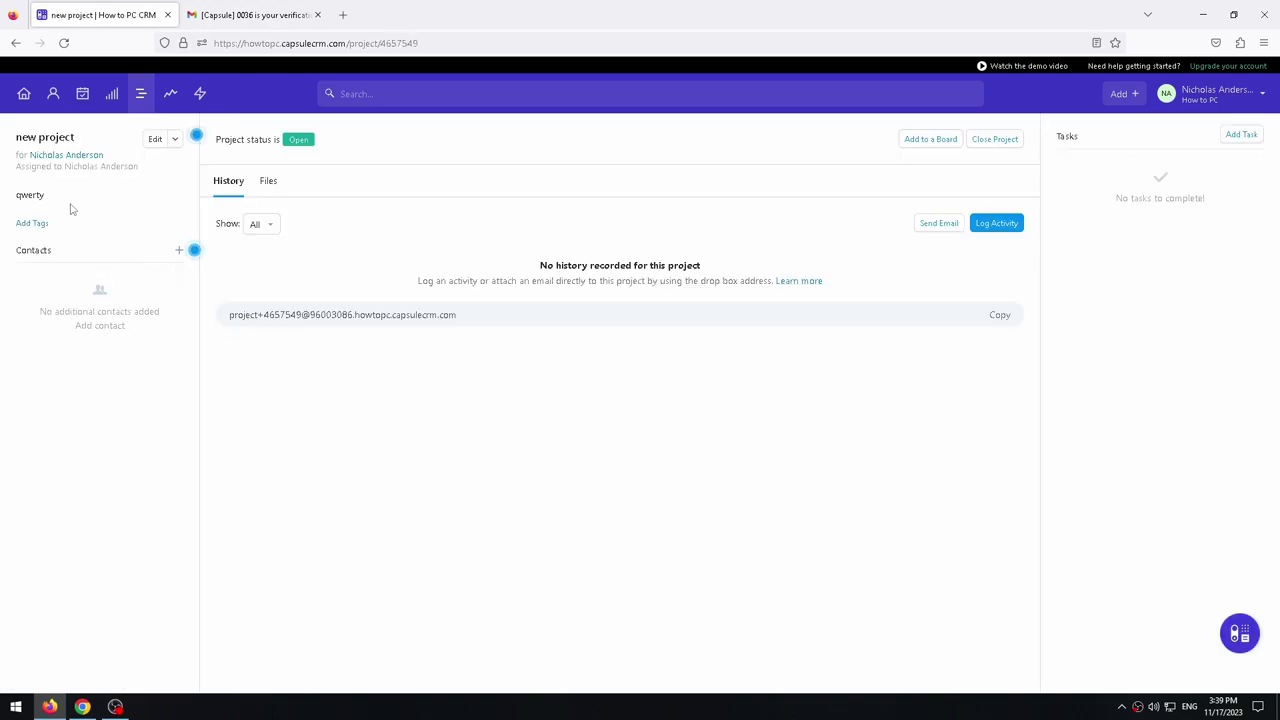
pyautogui.click(24, 96)
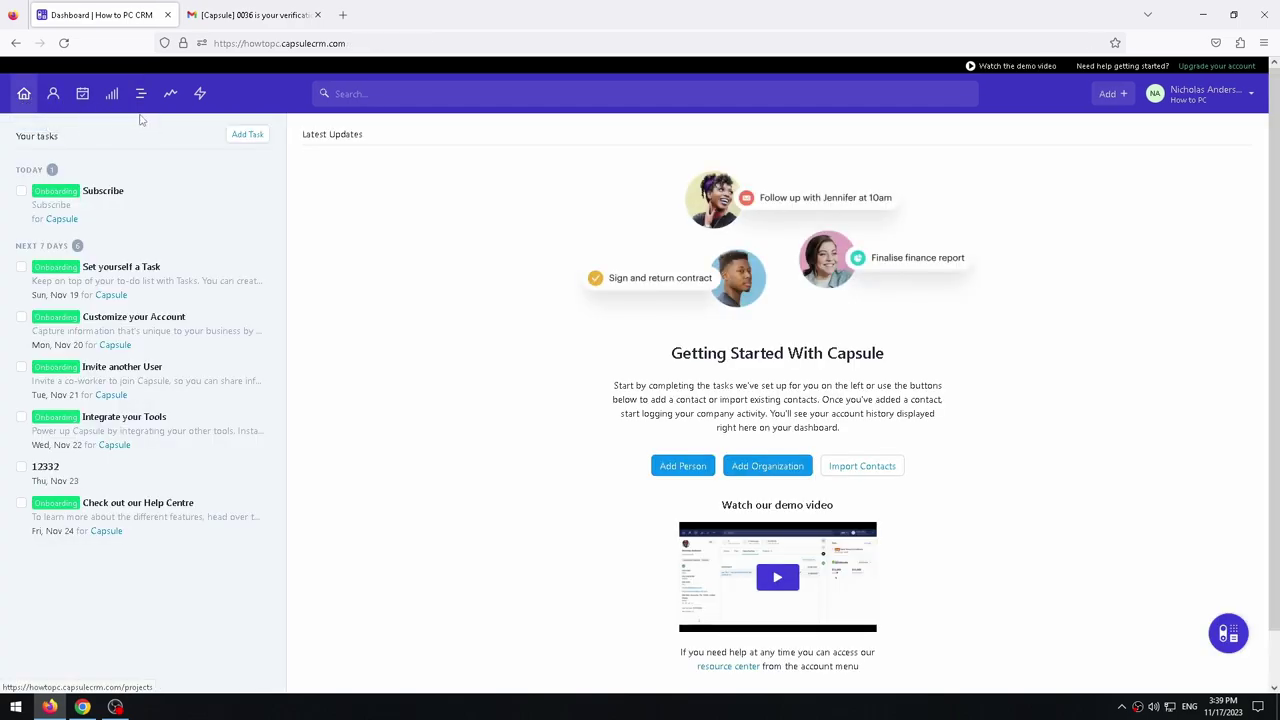
# Open My Preferences from the account menu and scroll through its settings.
pyautogui.click(1205, 93)
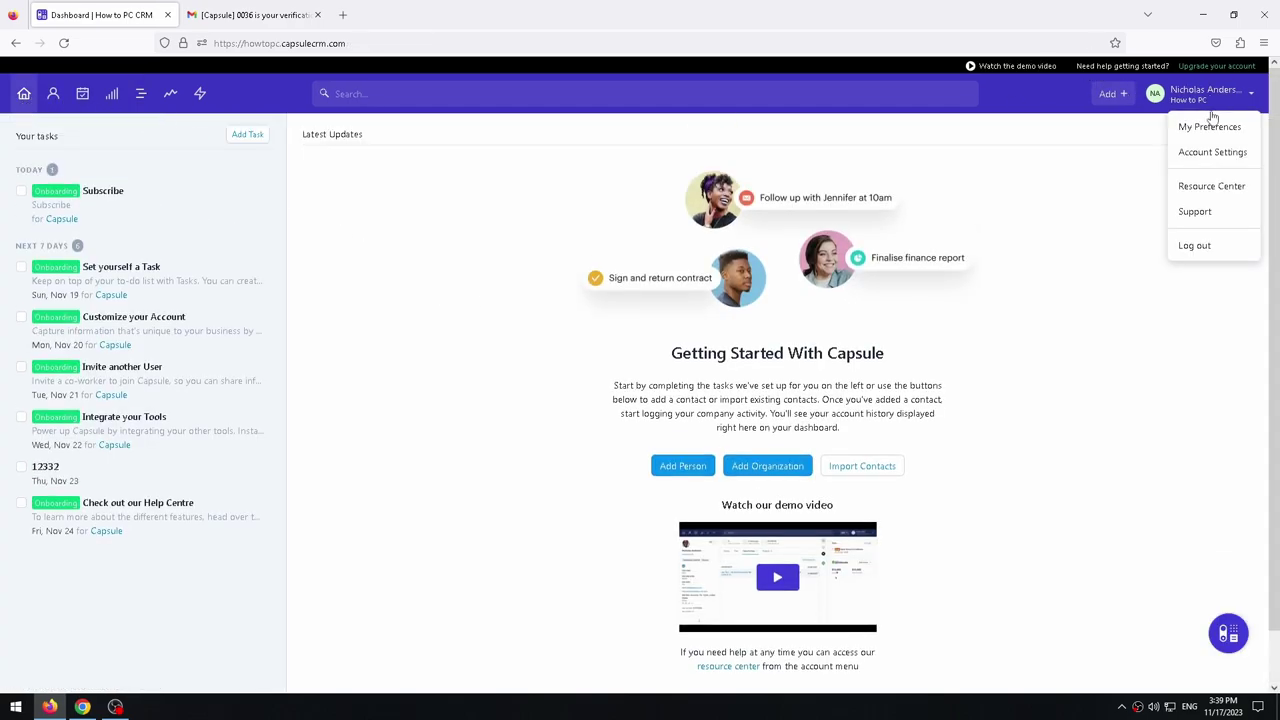
pyautogui.click(1208, 126)
pyautogui.scroll(-2, 600, 290)
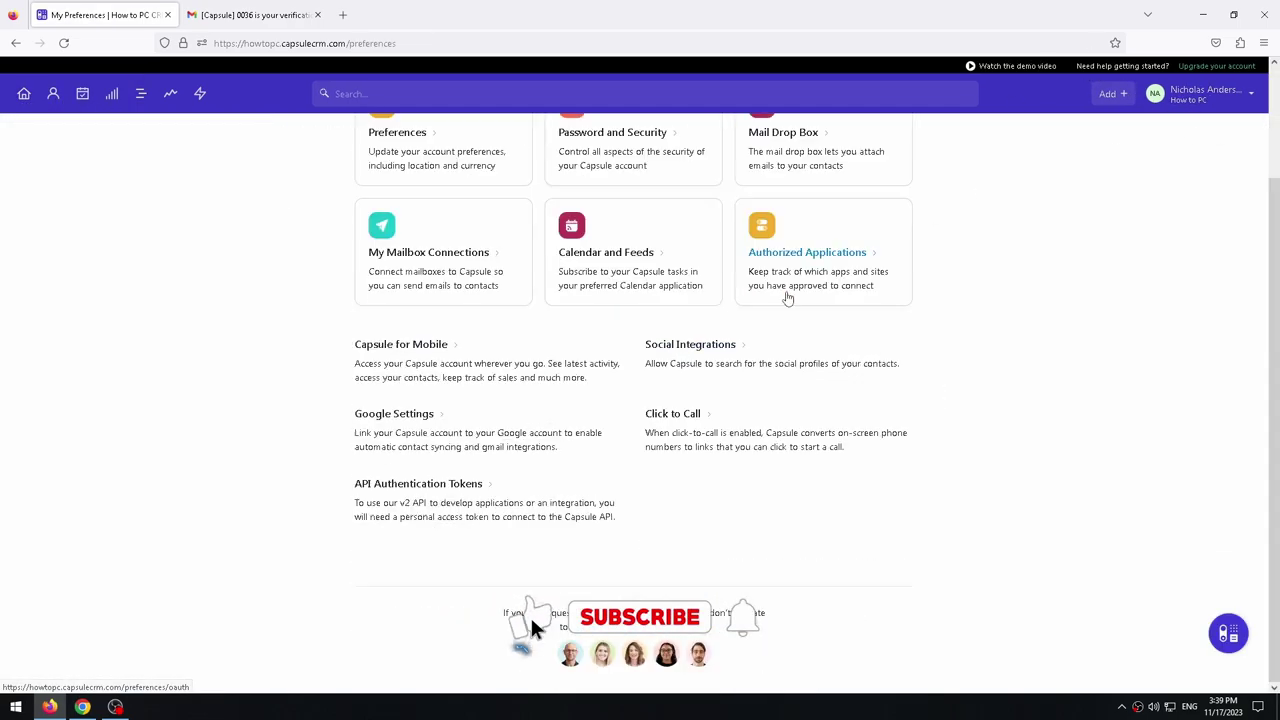
pyautogui.scroll(2, 492, 407)
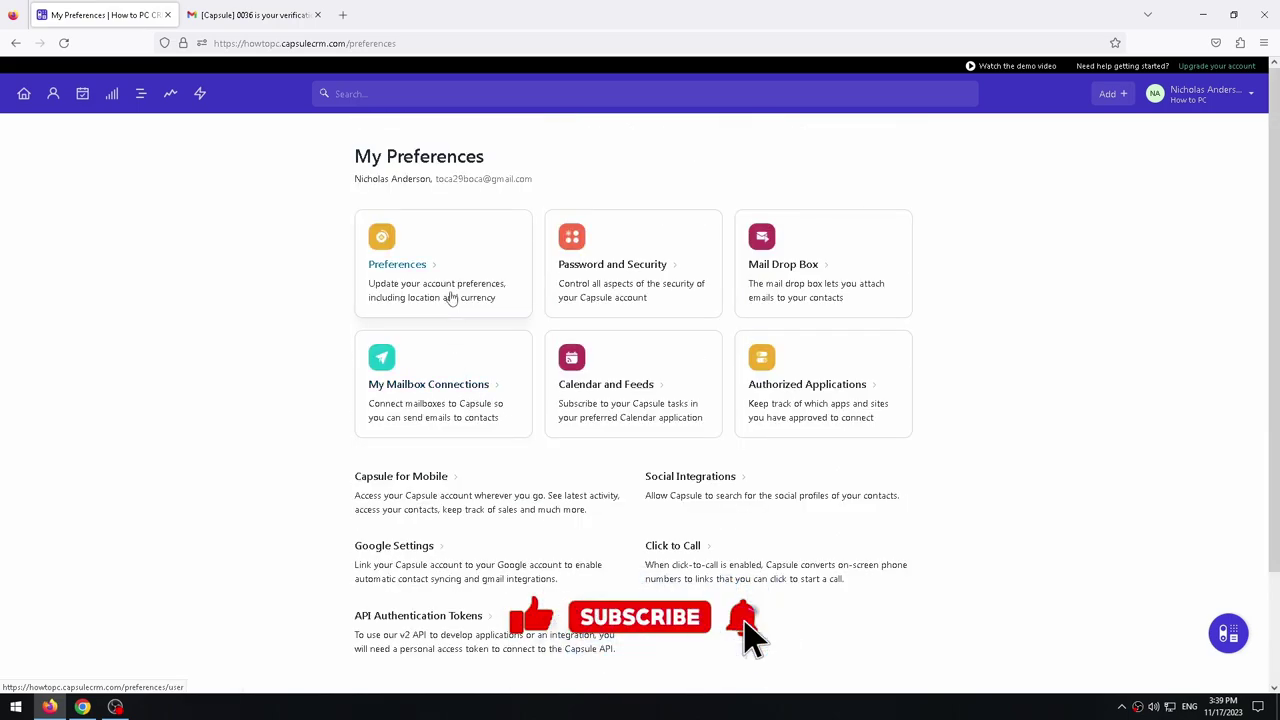